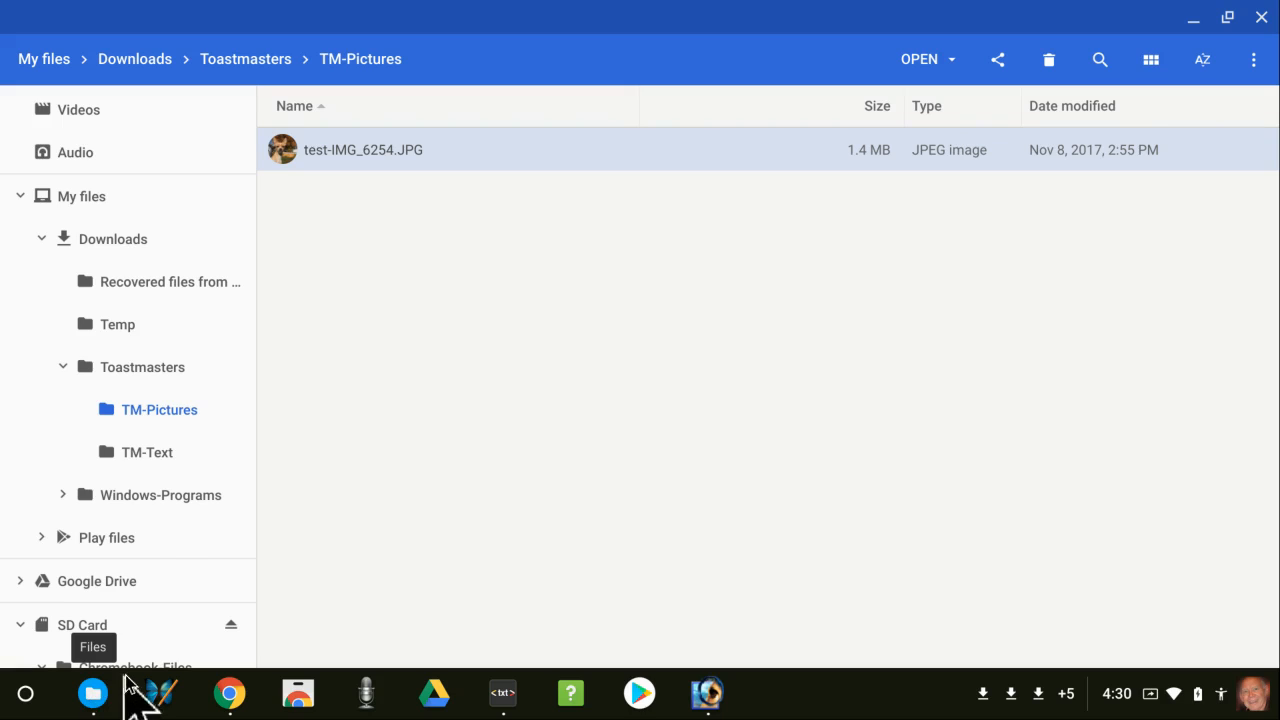
Close the file manager showing the TM-Pictures folder and open photopea.com in a new browser tab.
left_click(156, 414)
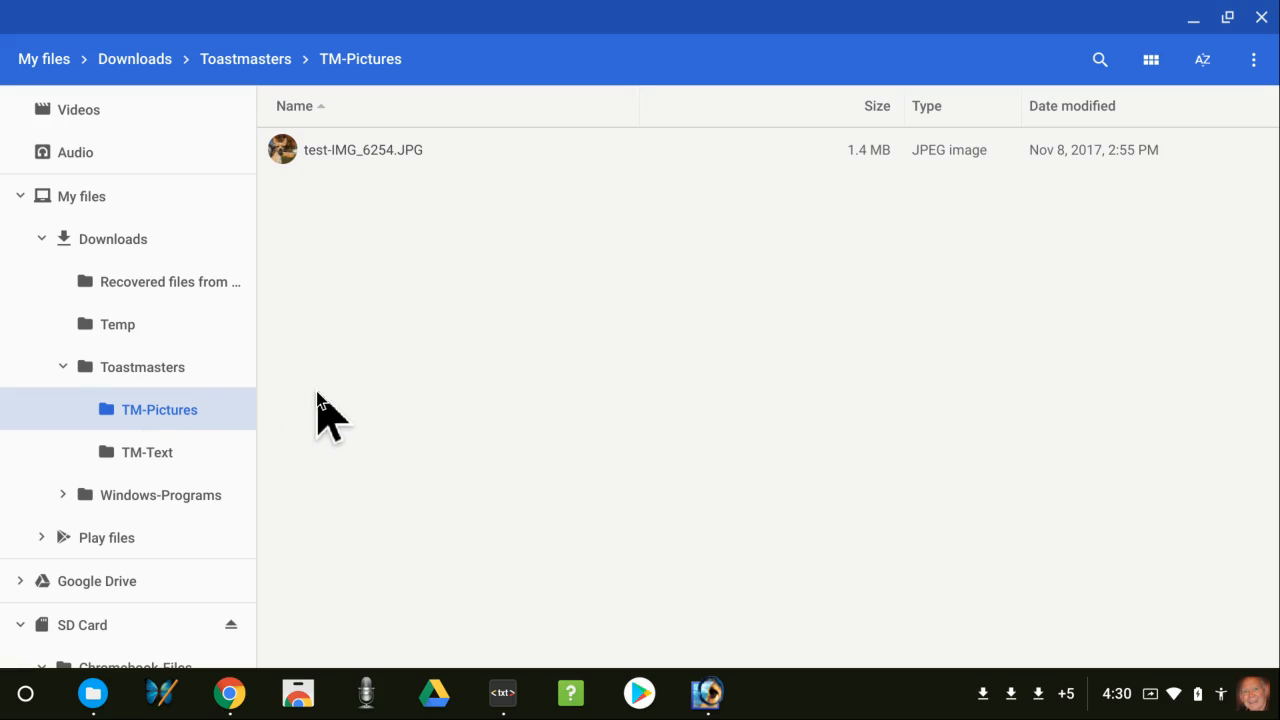
left_click(1262, 18)
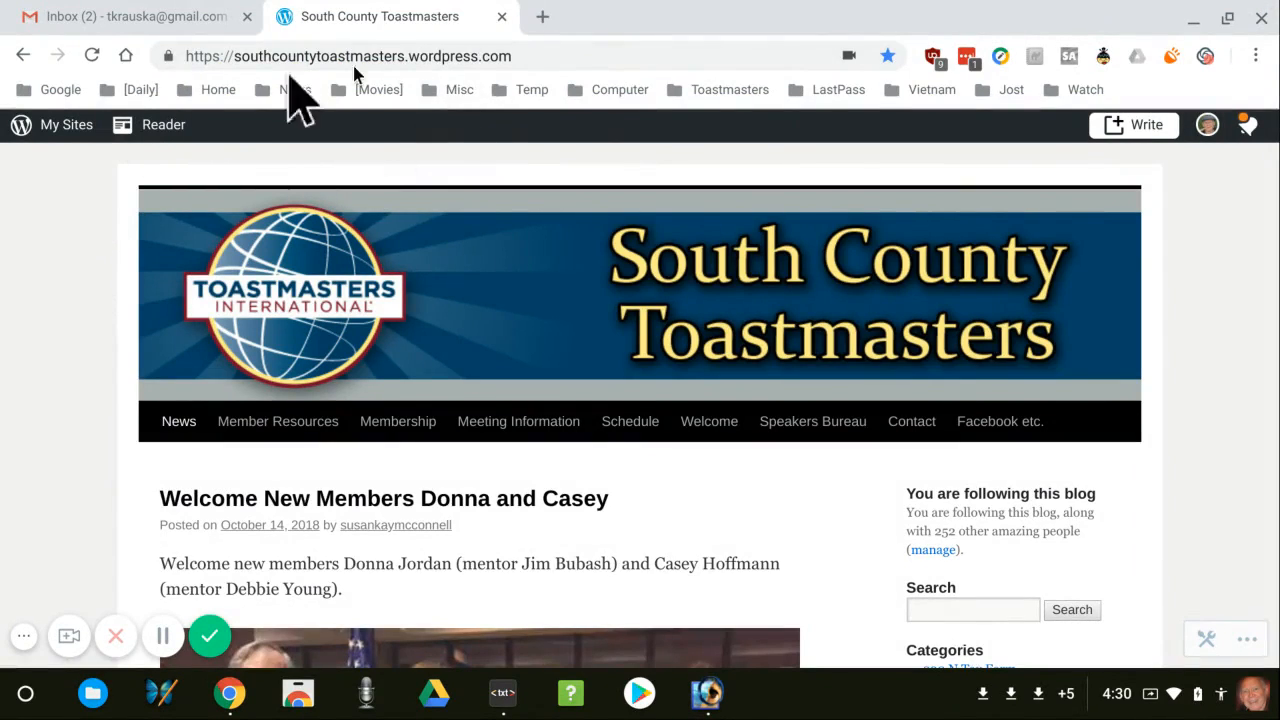
left_click(541, 17)
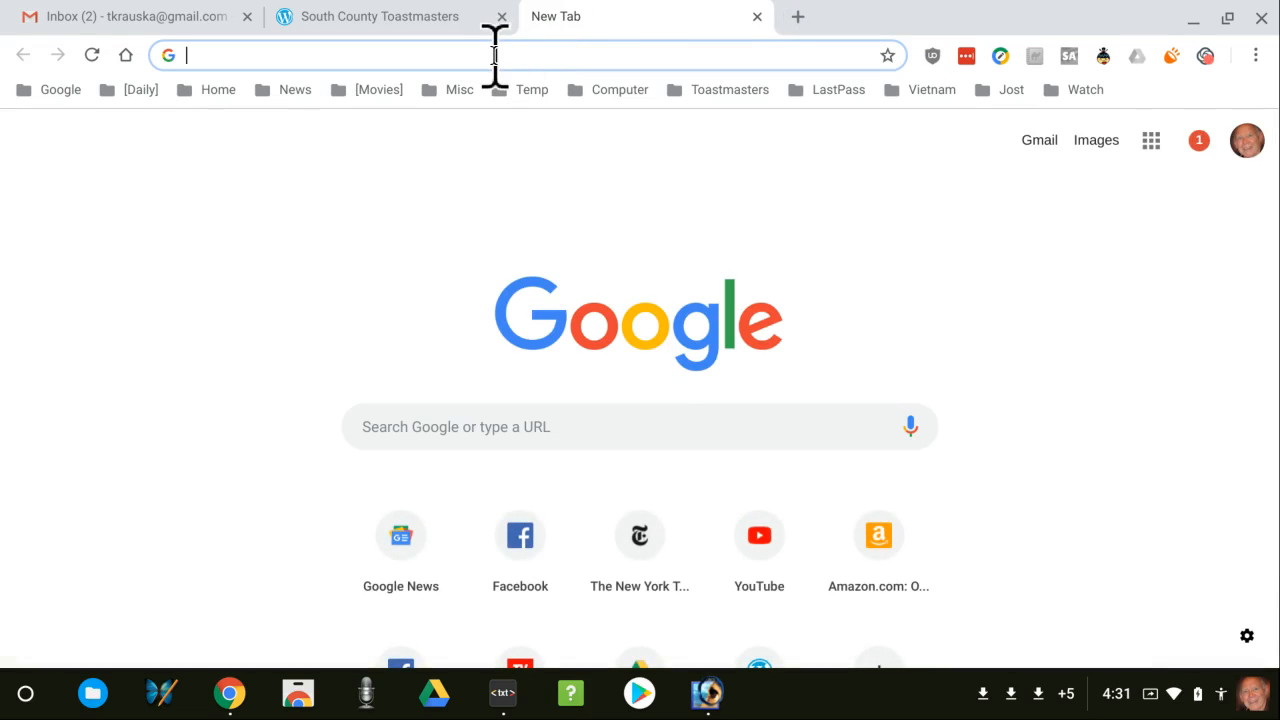
type("photo")
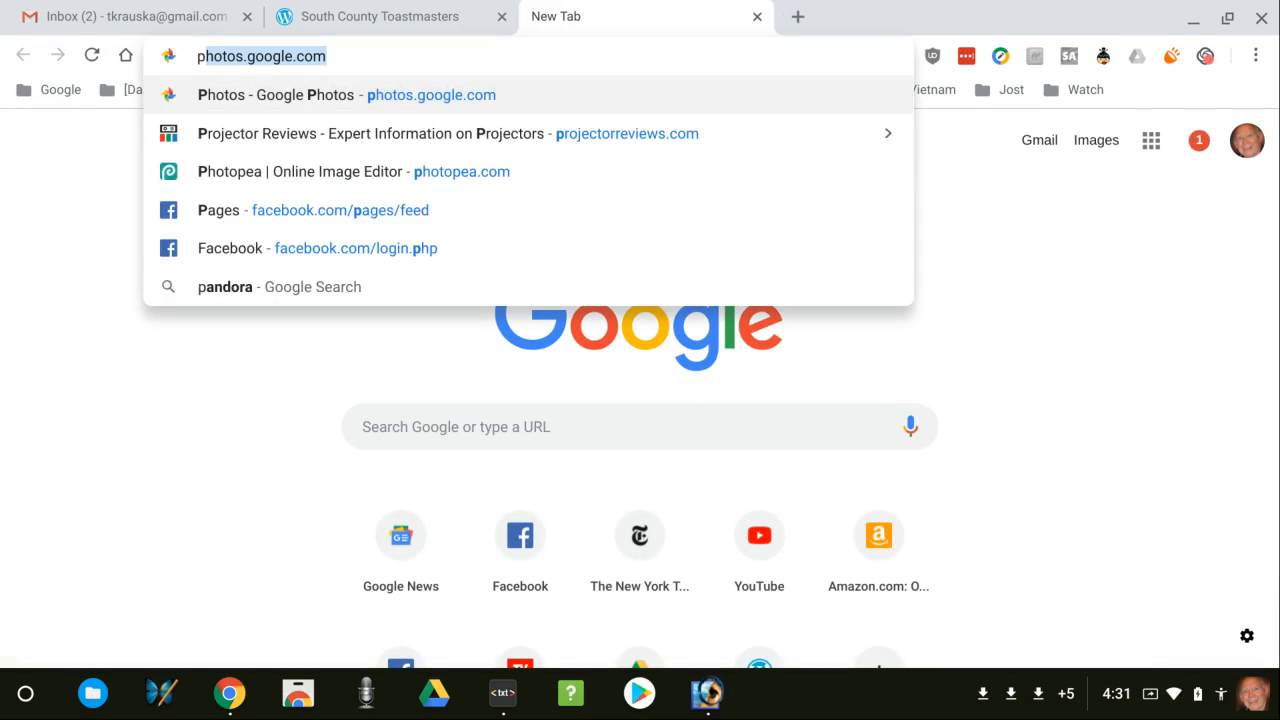
type("pea")
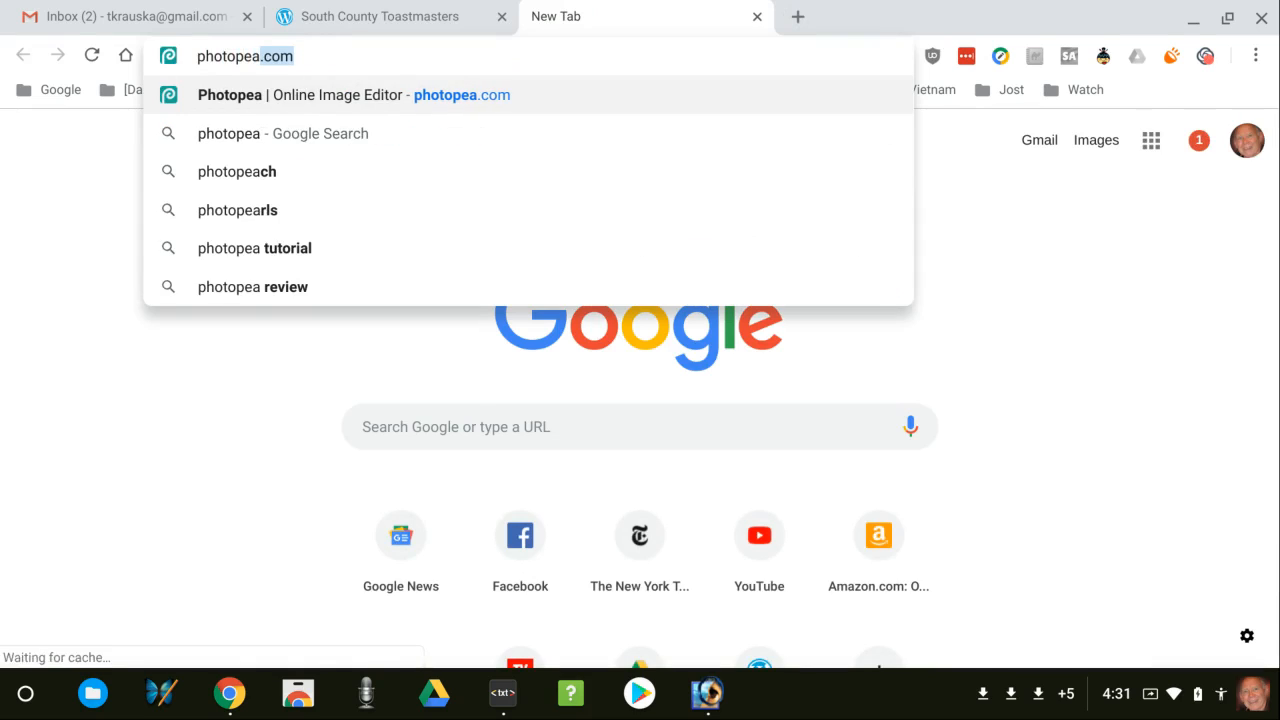
key("Return")
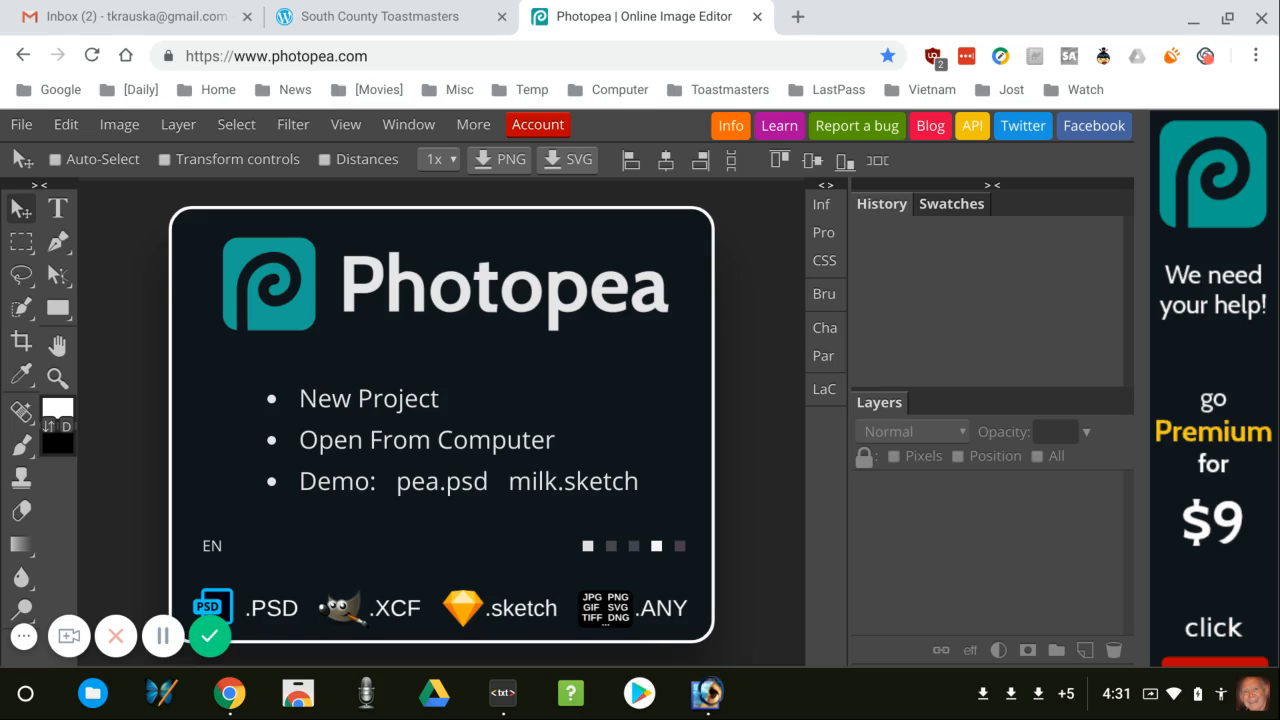
Open test-IMG_6254.JPG from the TM-Pictures folder for editing.
left_click(20, 128)
left_click(58, 183)
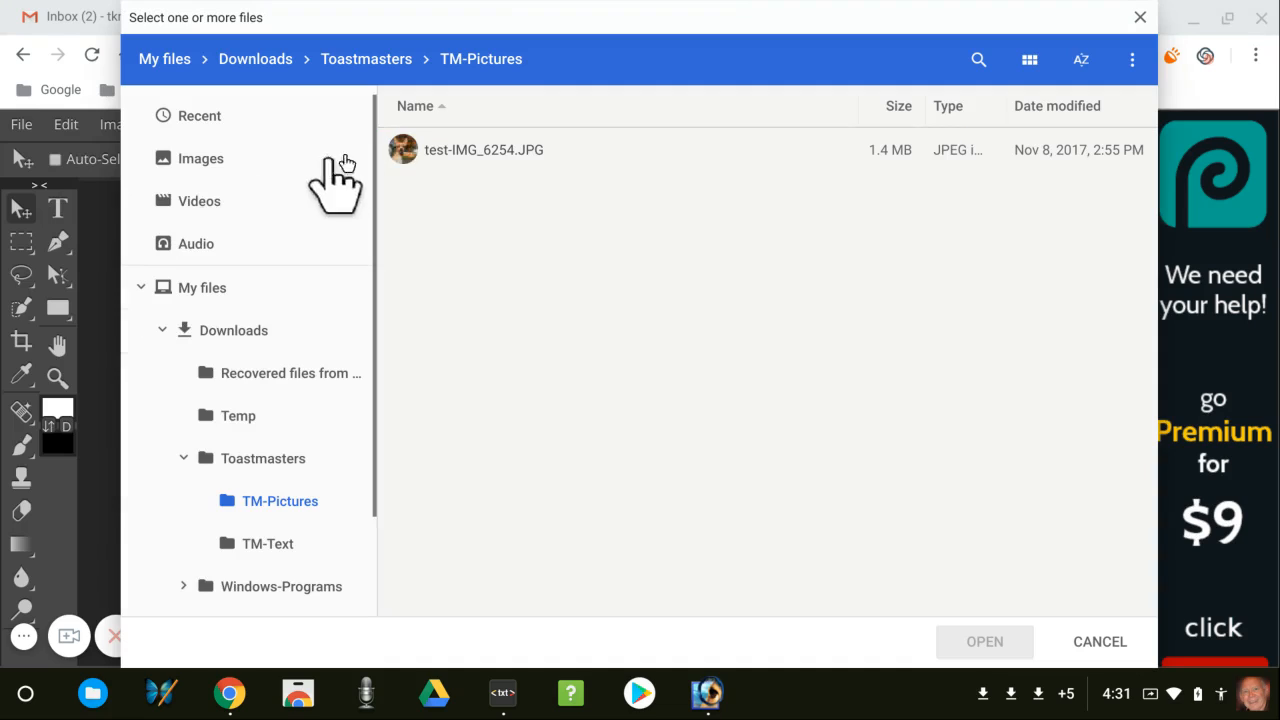
left_click(456, 150)
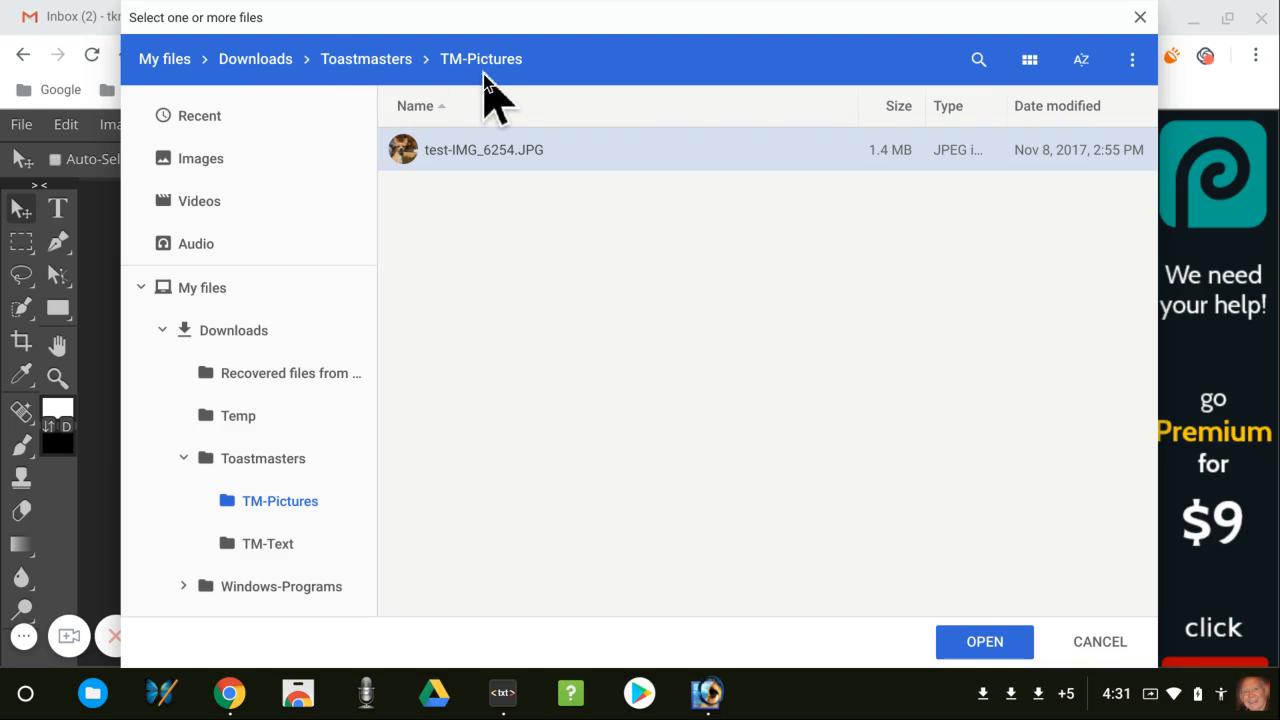
left_click(985, 645)
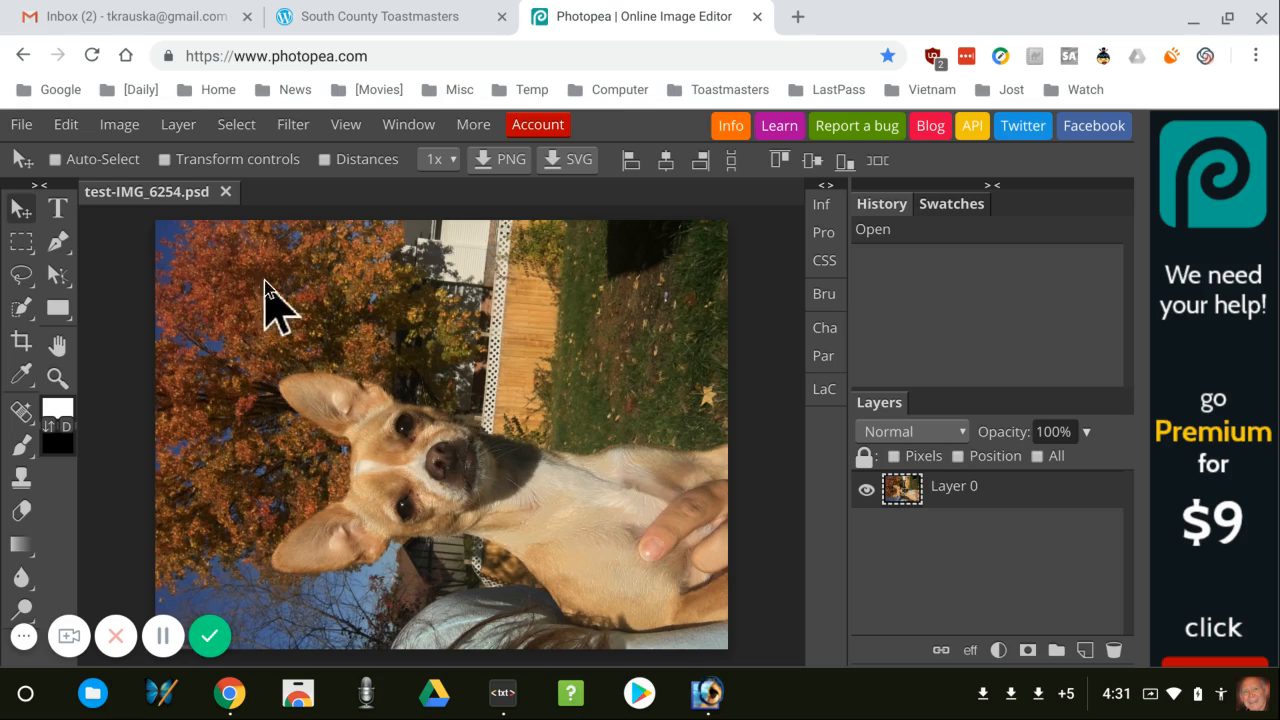
Rotate the whole dog photo 90° clockwise.
left_click(138, 128)
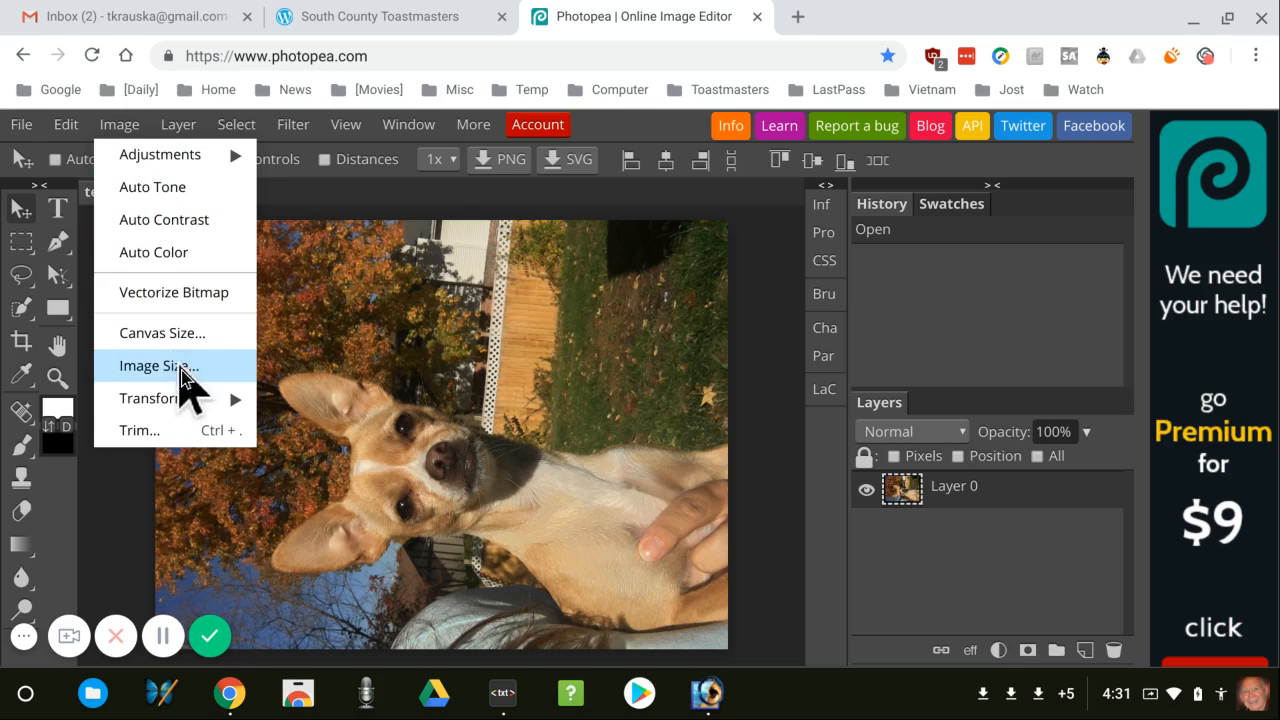
mouse_move(195, 400)
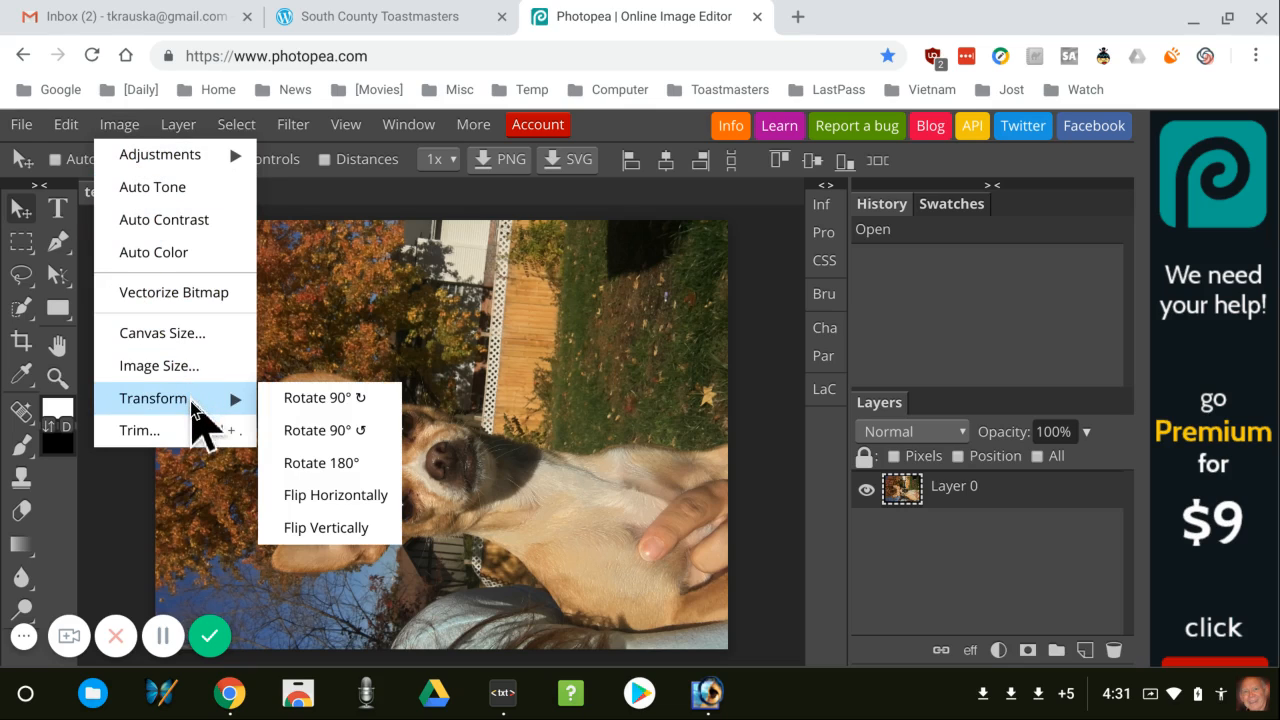
left_click(318, 400)
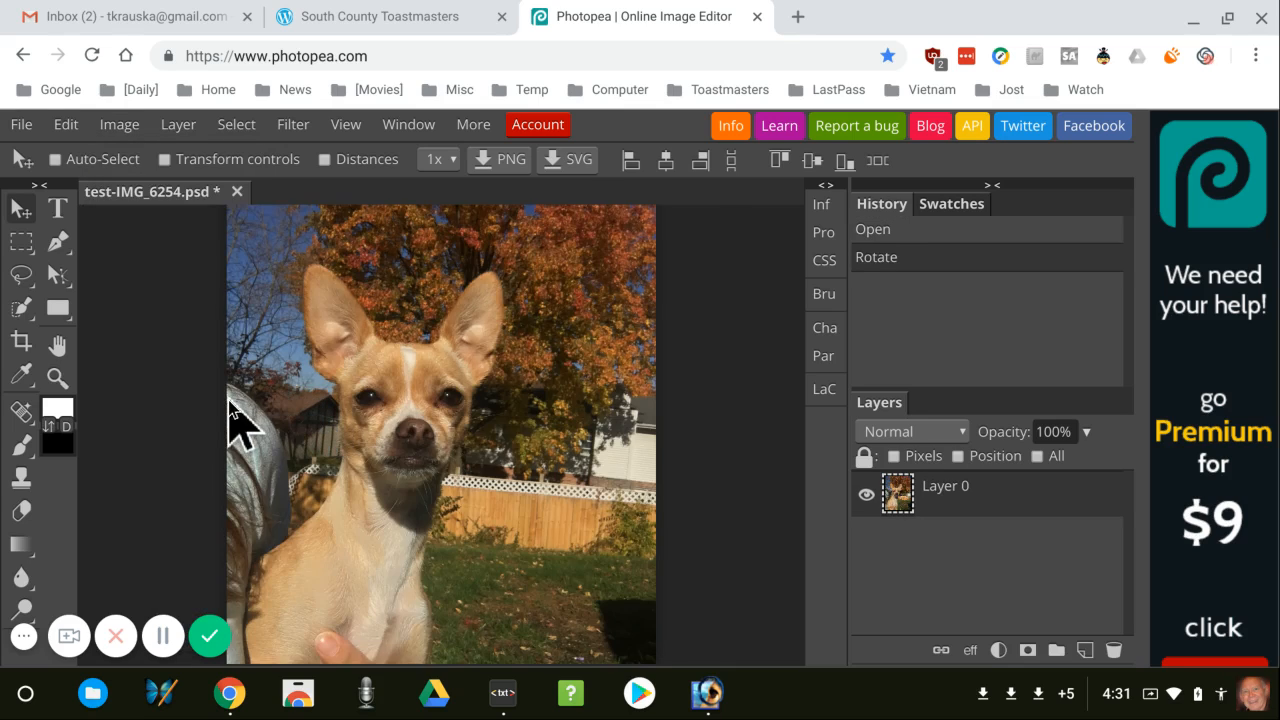
Crop the photo to a nearly square area of about 1300 by 1305 px around the dog's head.
left_click(24, 346)
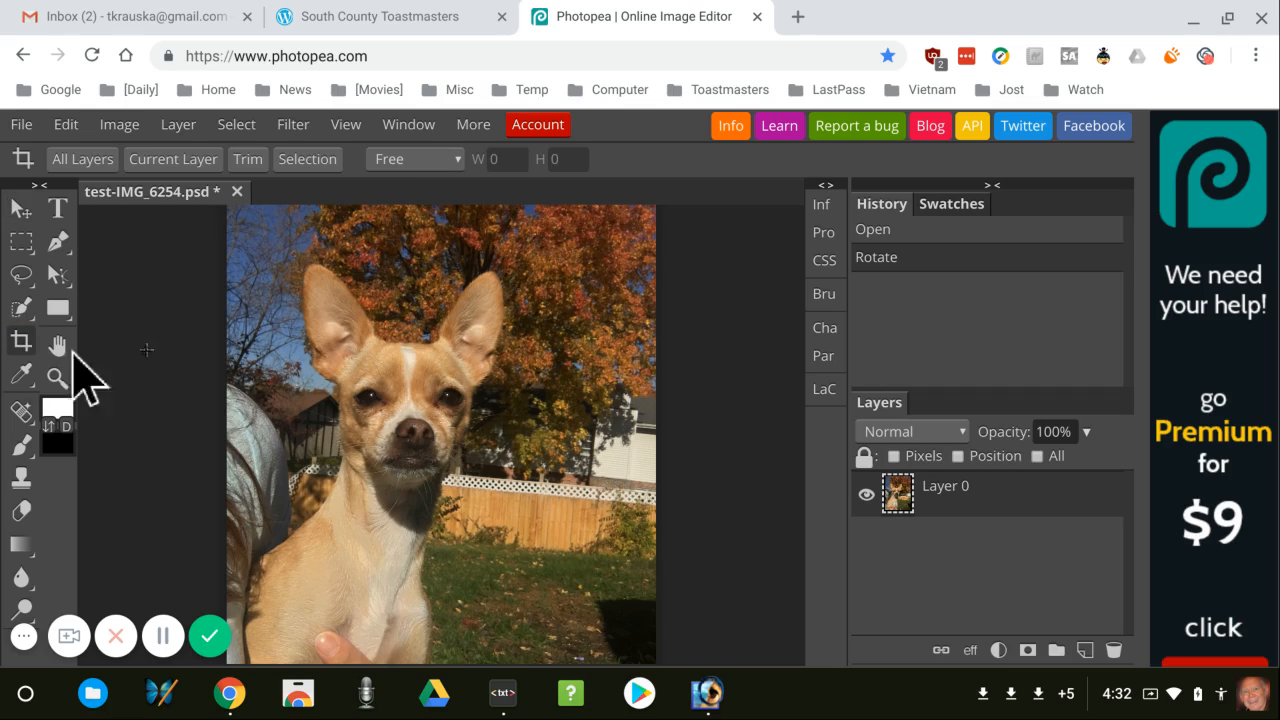
left_click_drag(261, 241, 550, 531)
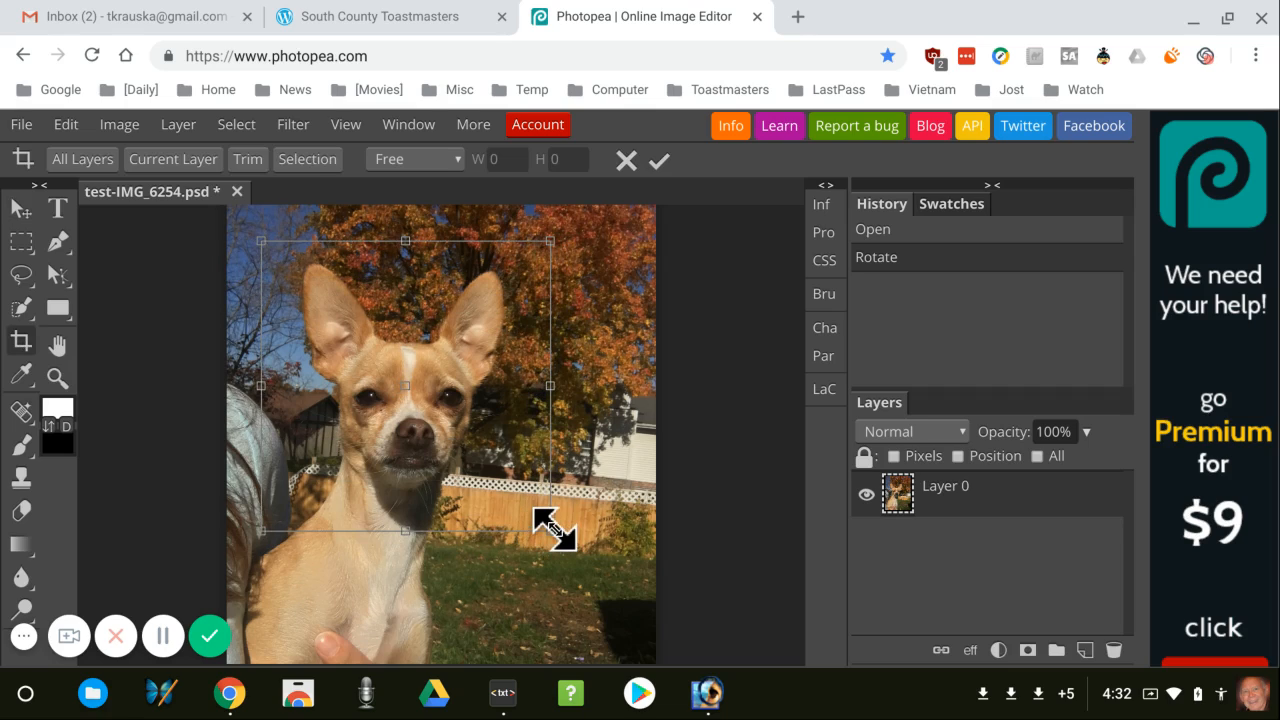
left_click(660, 162)
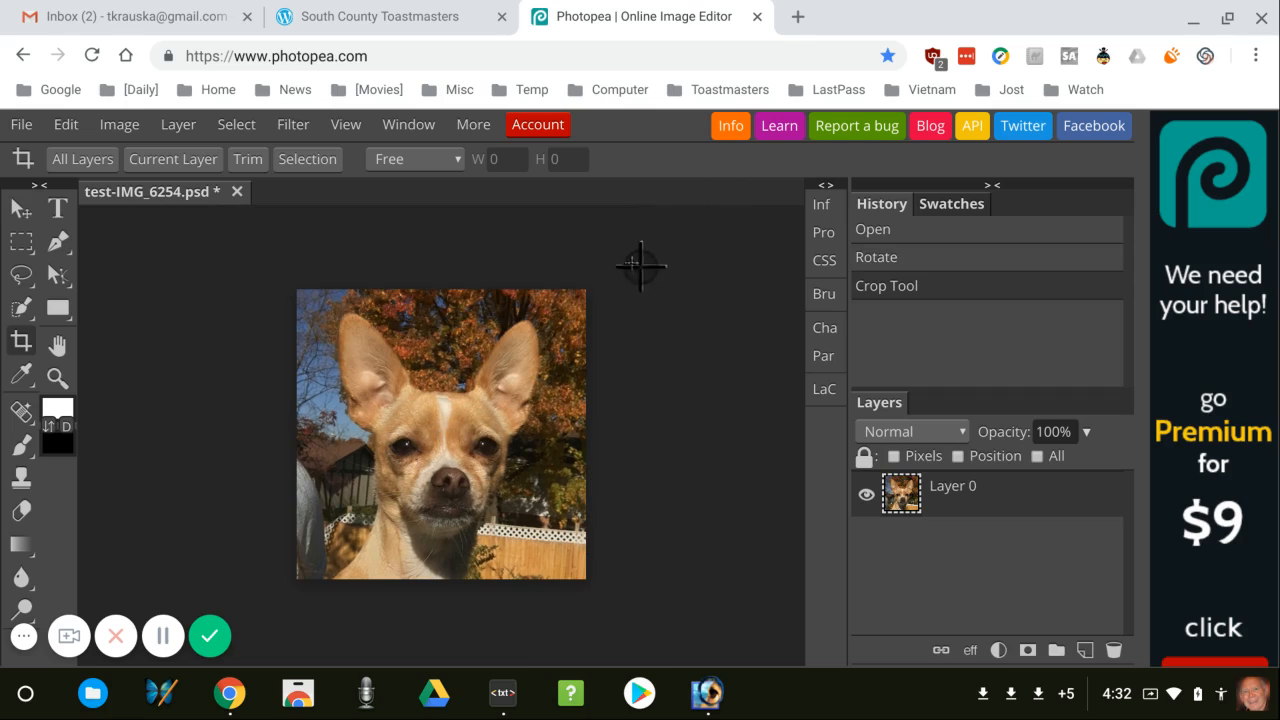
Brighten the cropped photo with a Brightness/Contrast adjustment, setting the brightness to 35.
left_click(119, 128)
mouse_move(126, 163)
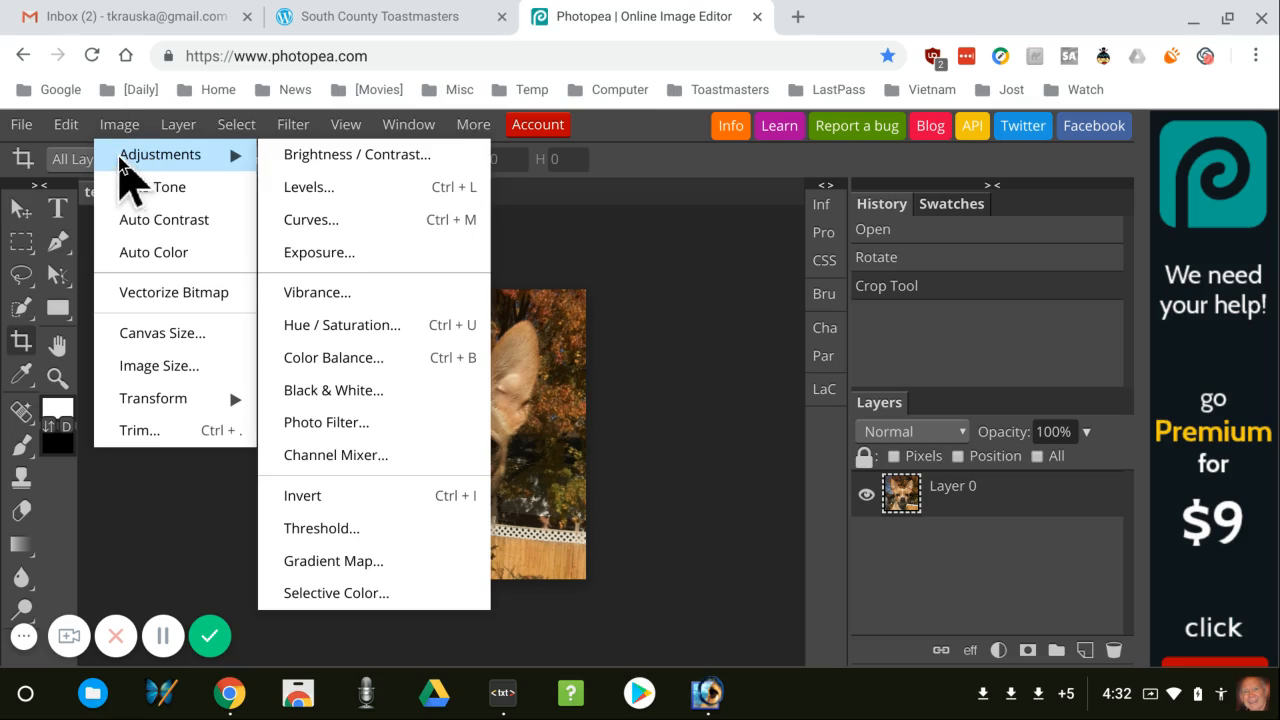
left_click(345, 158)
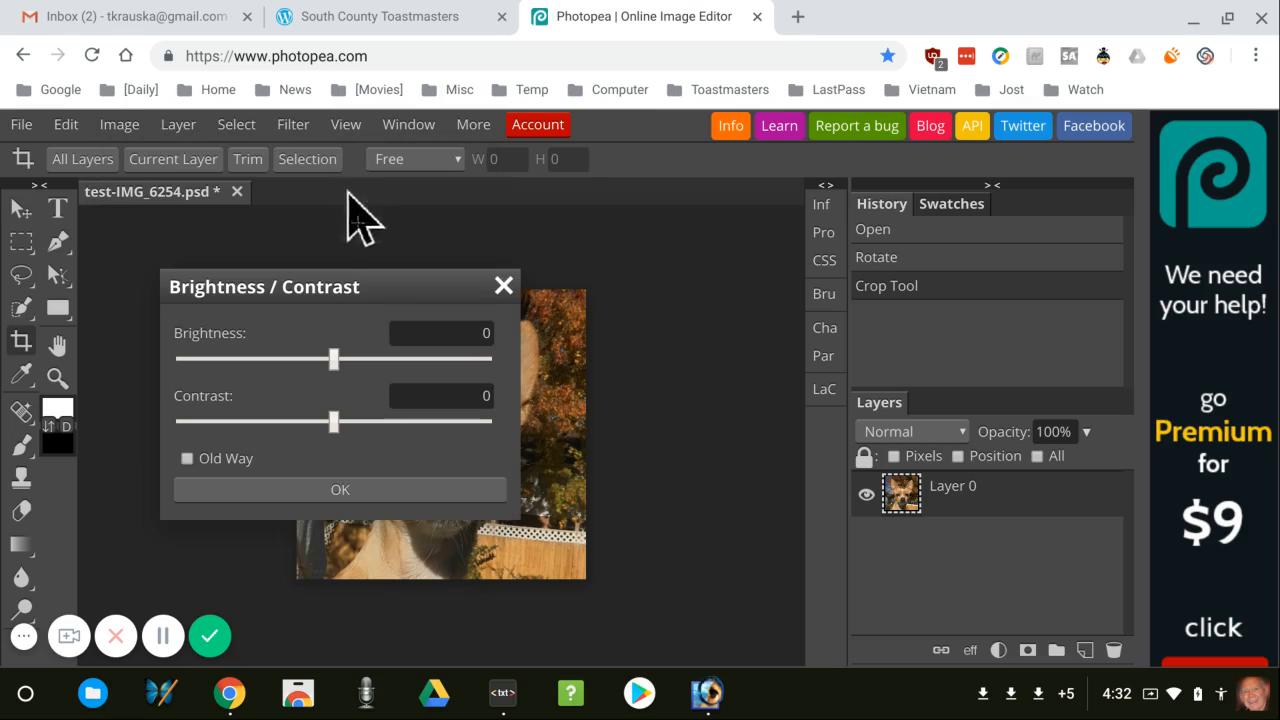
left_click(368, 360)
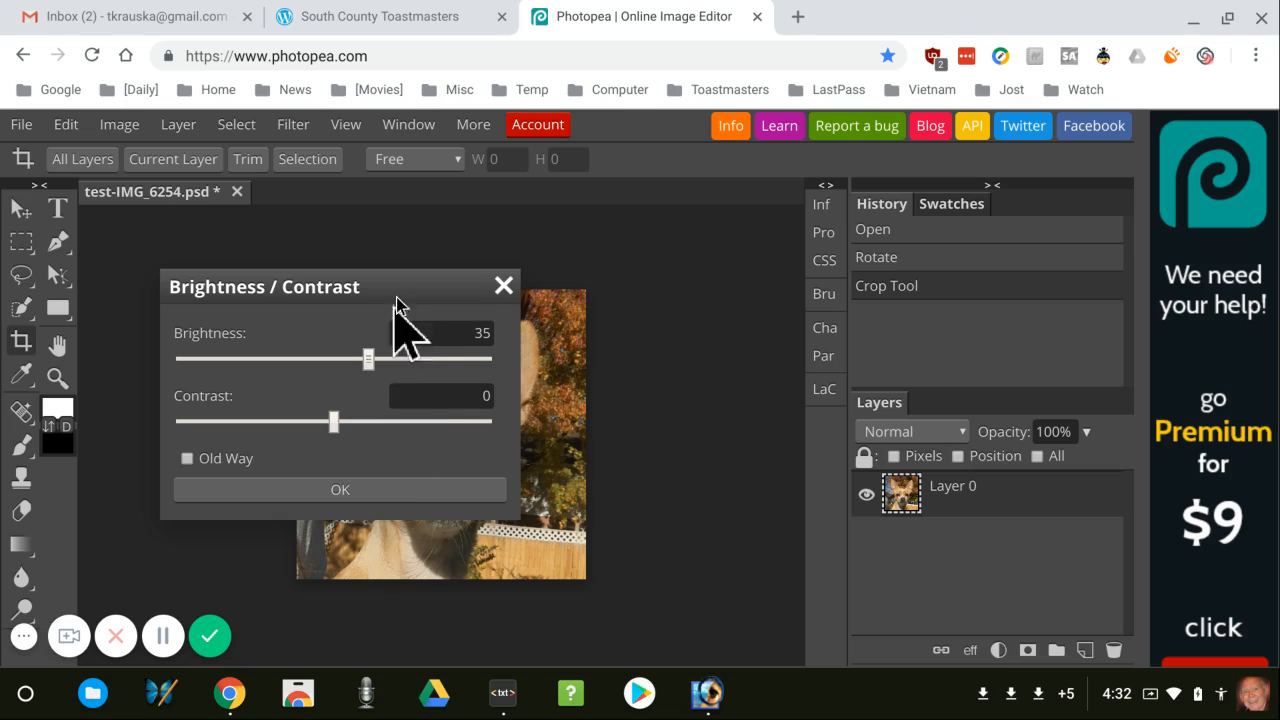
left_click_drag(398, 296, 1007, 319)
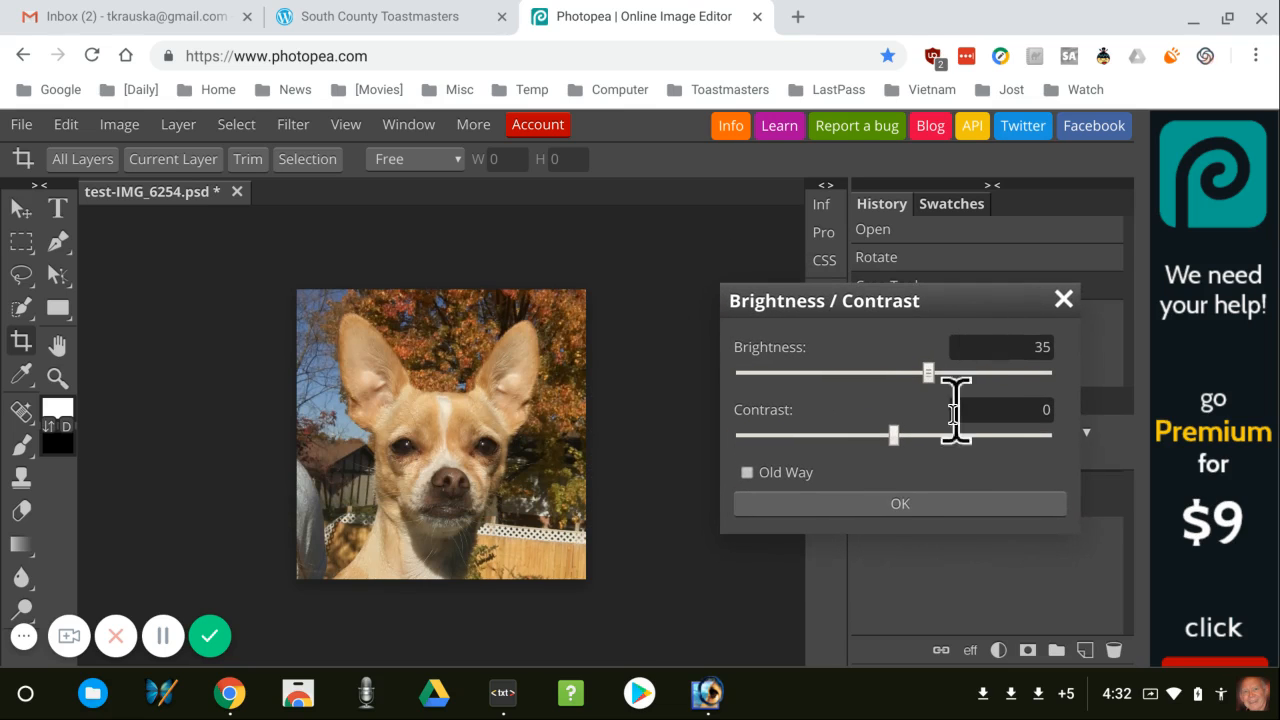
left_click(902, 504)
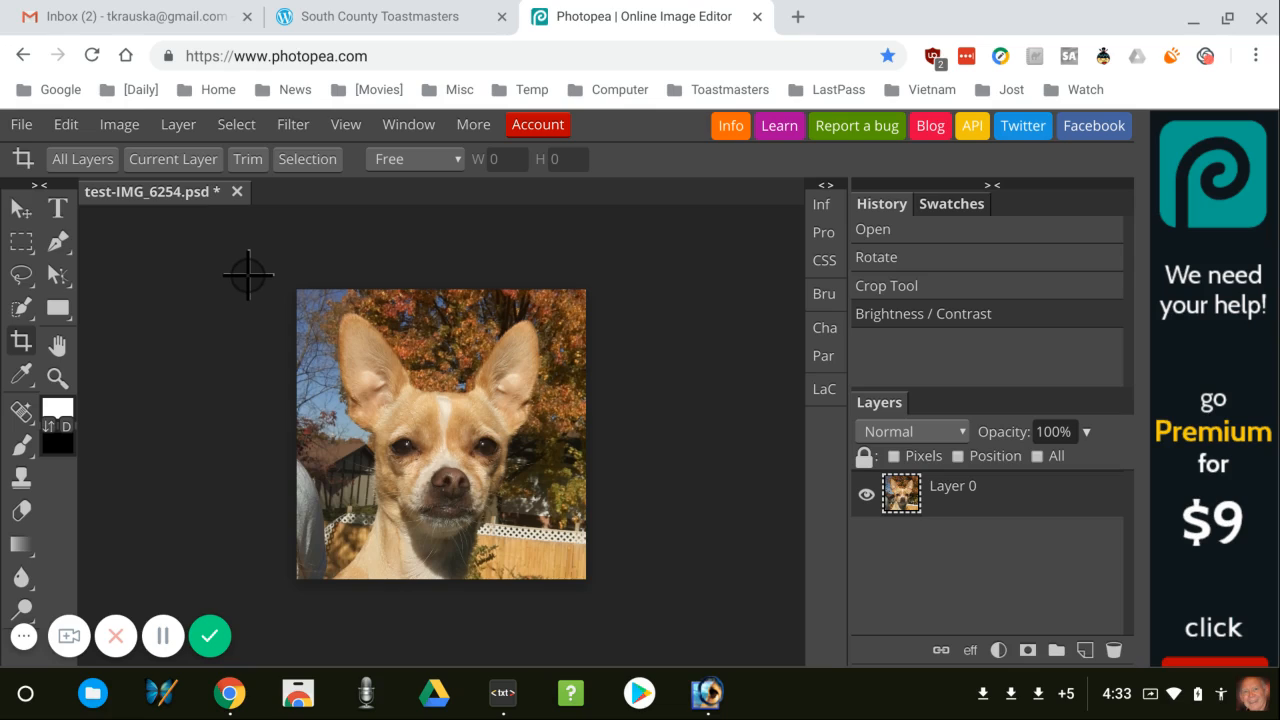
Resize the image to a width of 600 px with the aspect ratio kept, and view it at actual size.
left_click(118, 128)
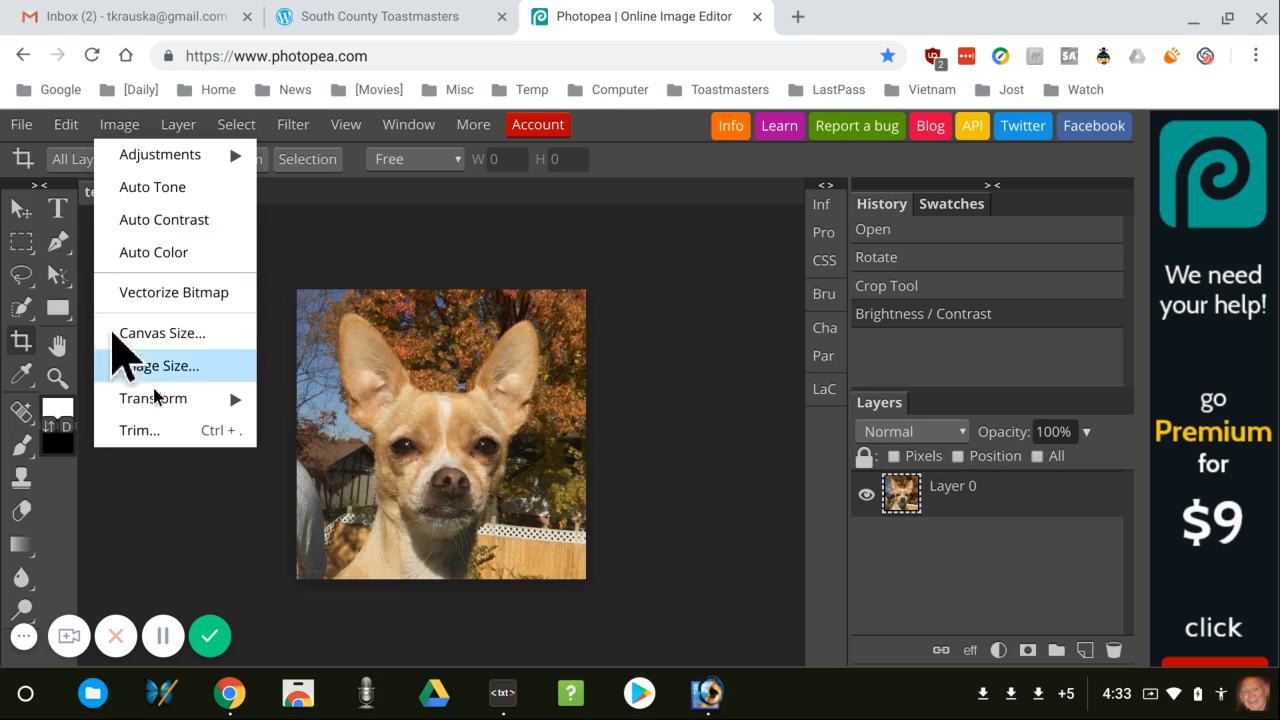
left_click(183, 367)
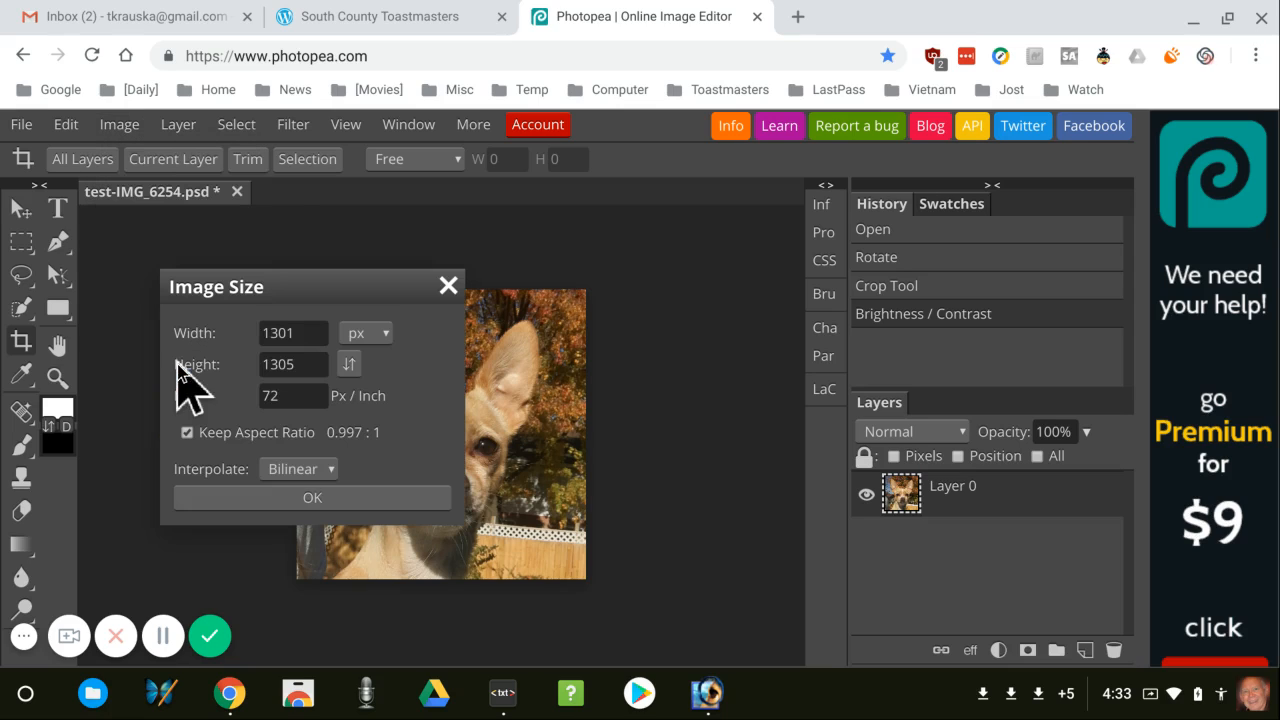
left_click(303, 336)
key("BackSpace")
key("BackSpace")
key("BackSpace")
key("BackSpace")
type("600")
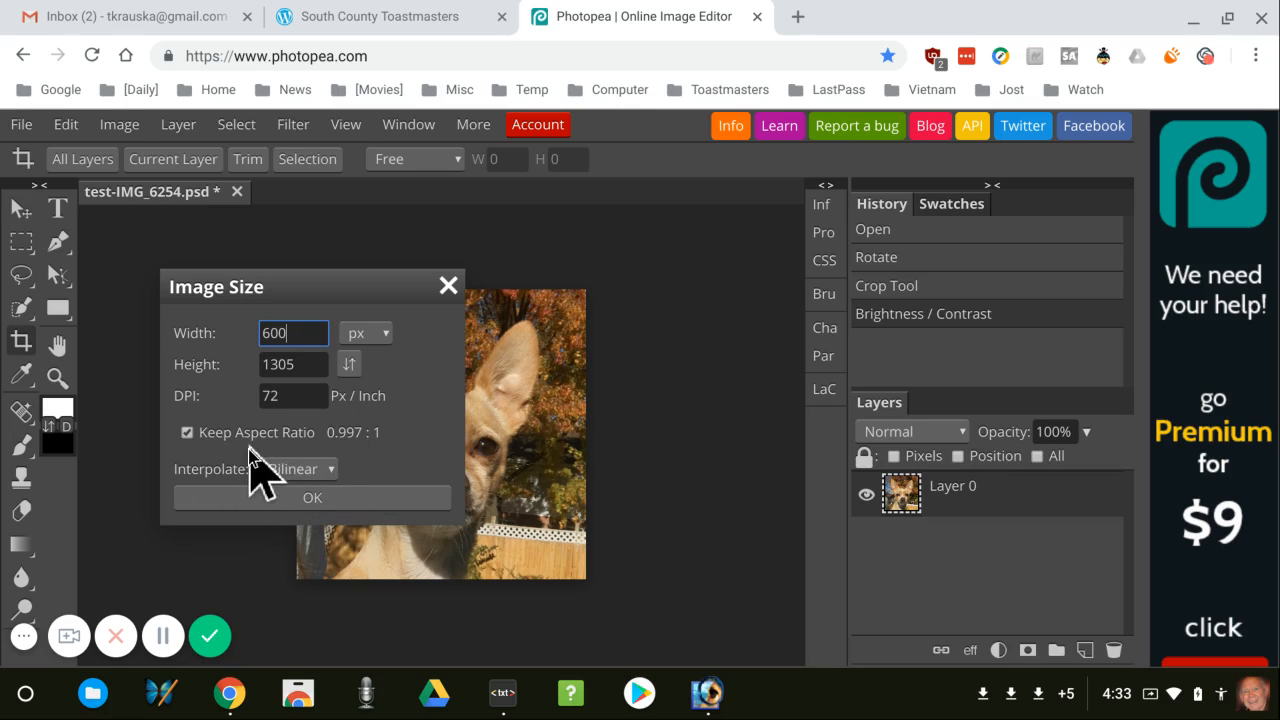
left_click(306, 498)
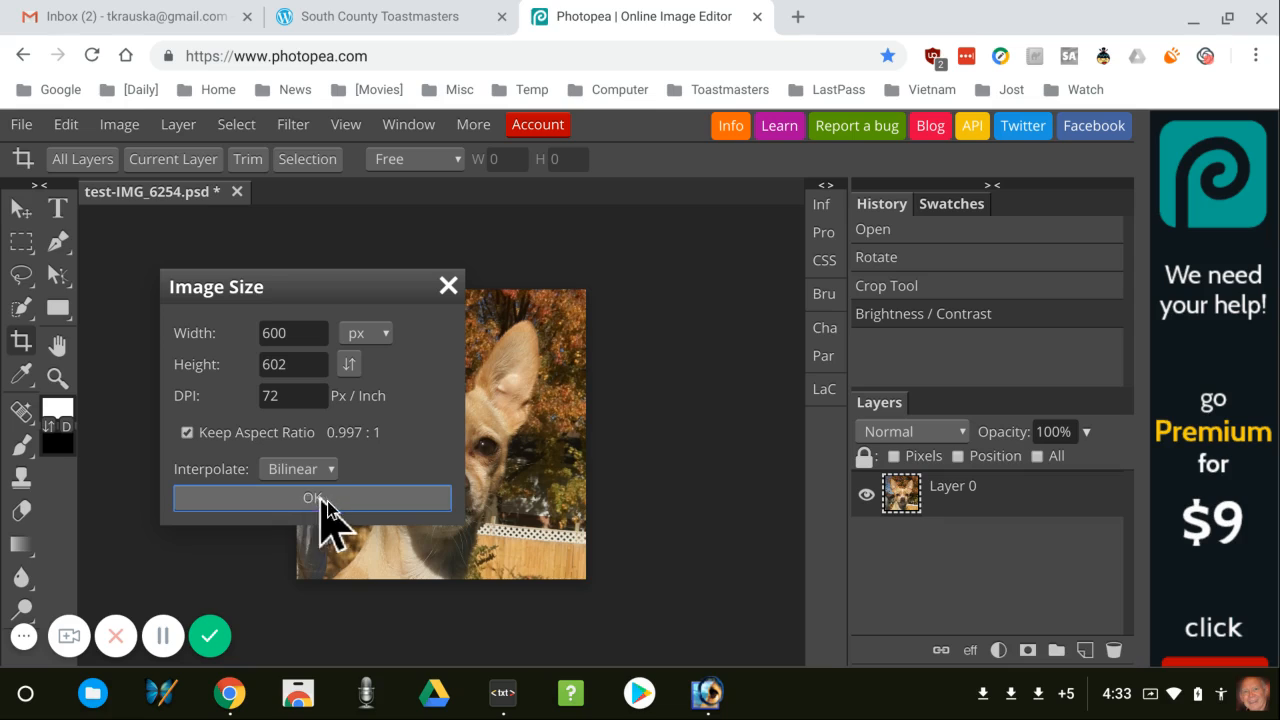
left_click(328, 501)
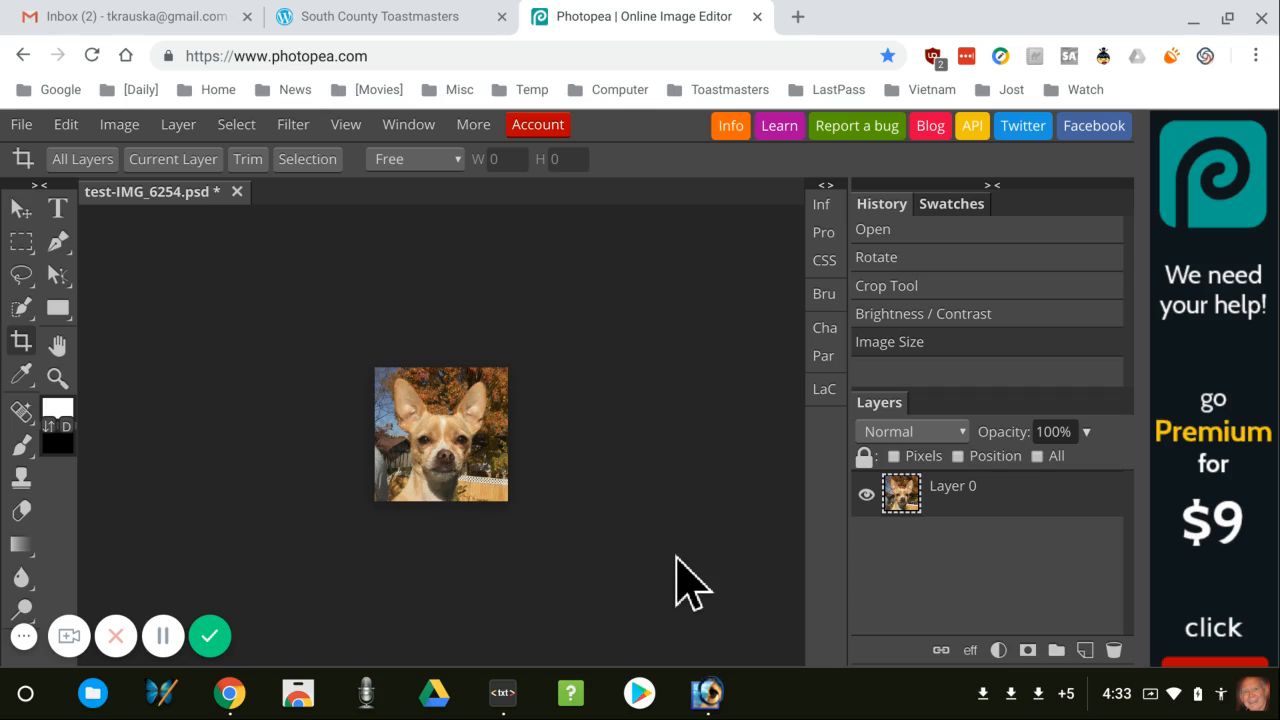
key("ctrl+1")
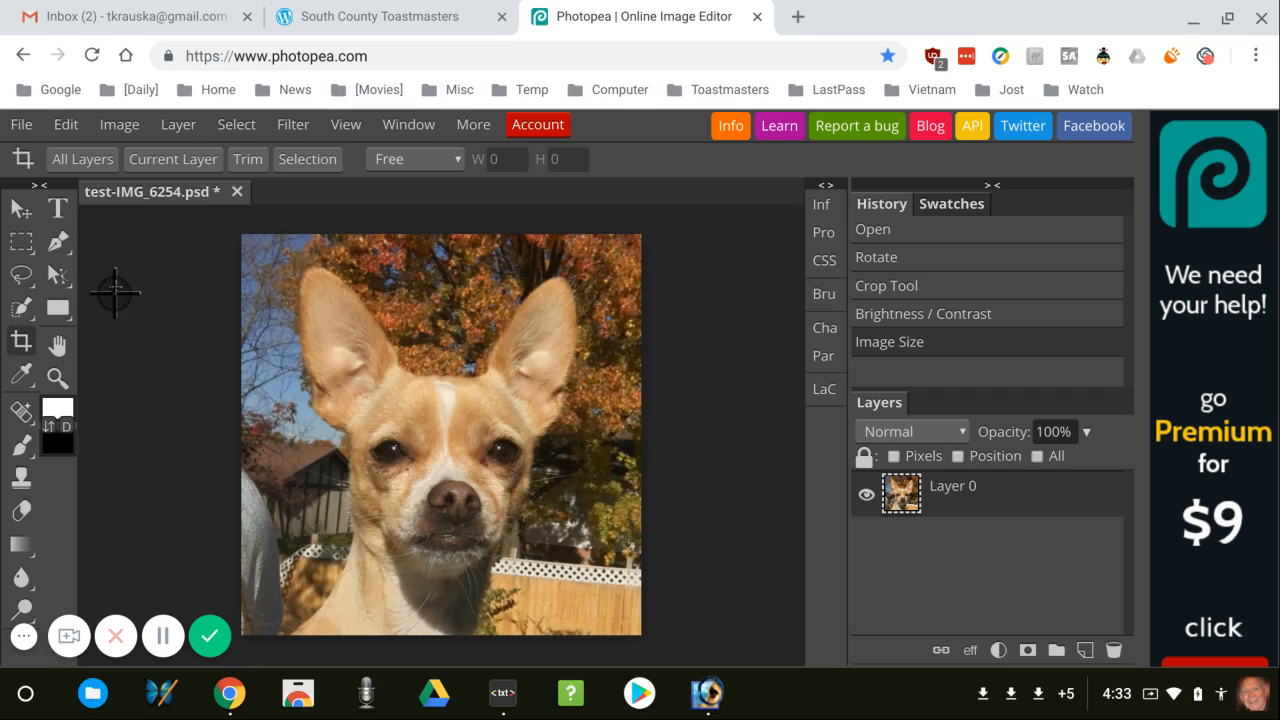
Export the image as a JPG at 30% quality, saved as test-IMG_6254-600.jpg in the SD card's Video folder.
left_click(20, 128)
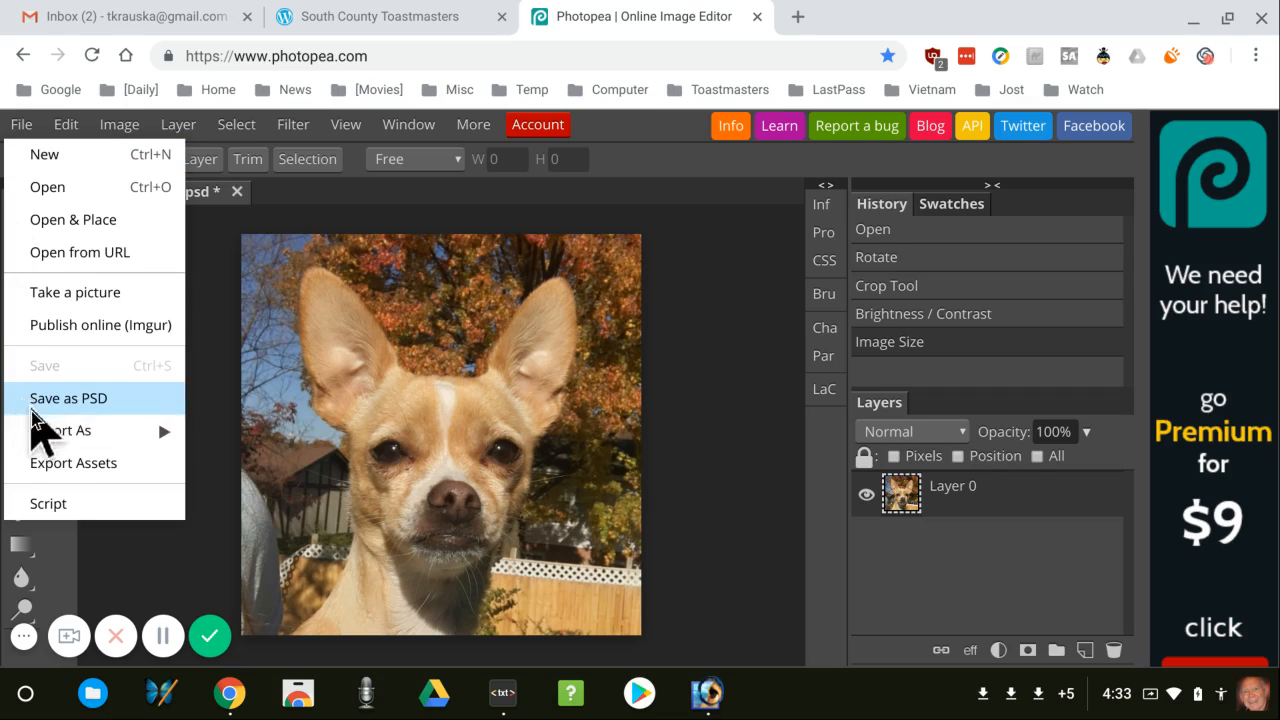
mouse_move(43, 430)
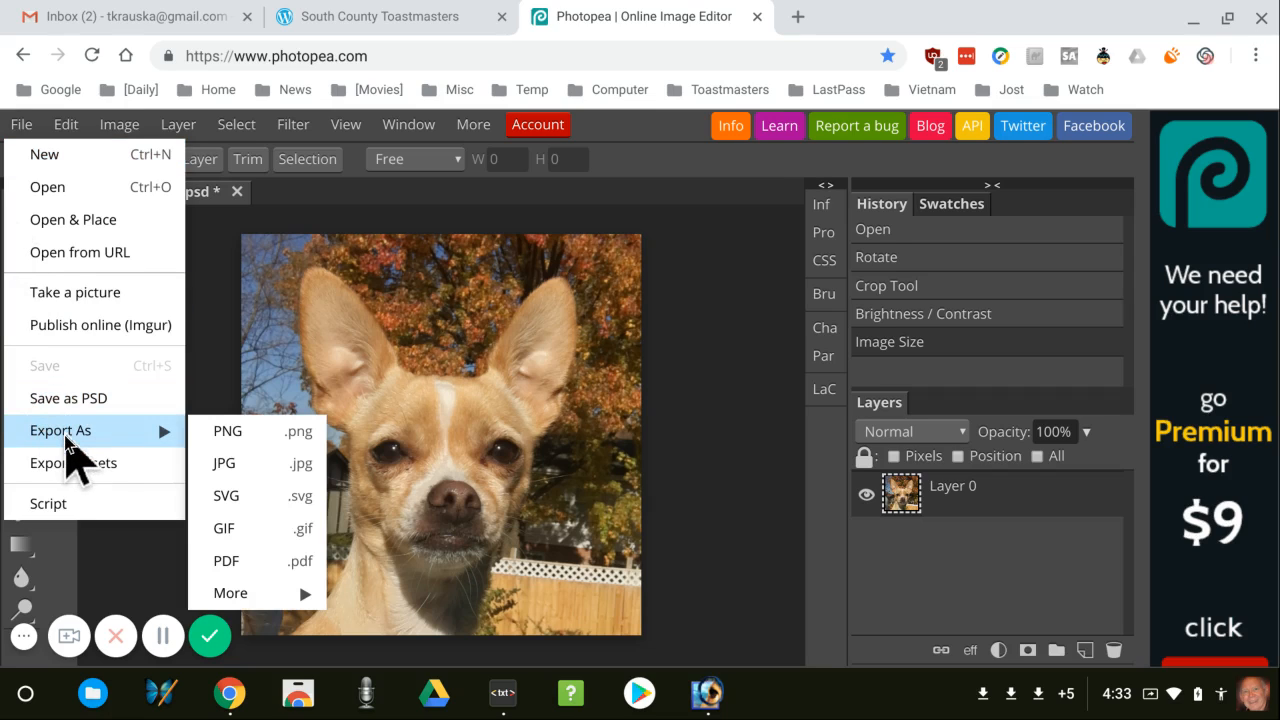
left_click(226, 463)
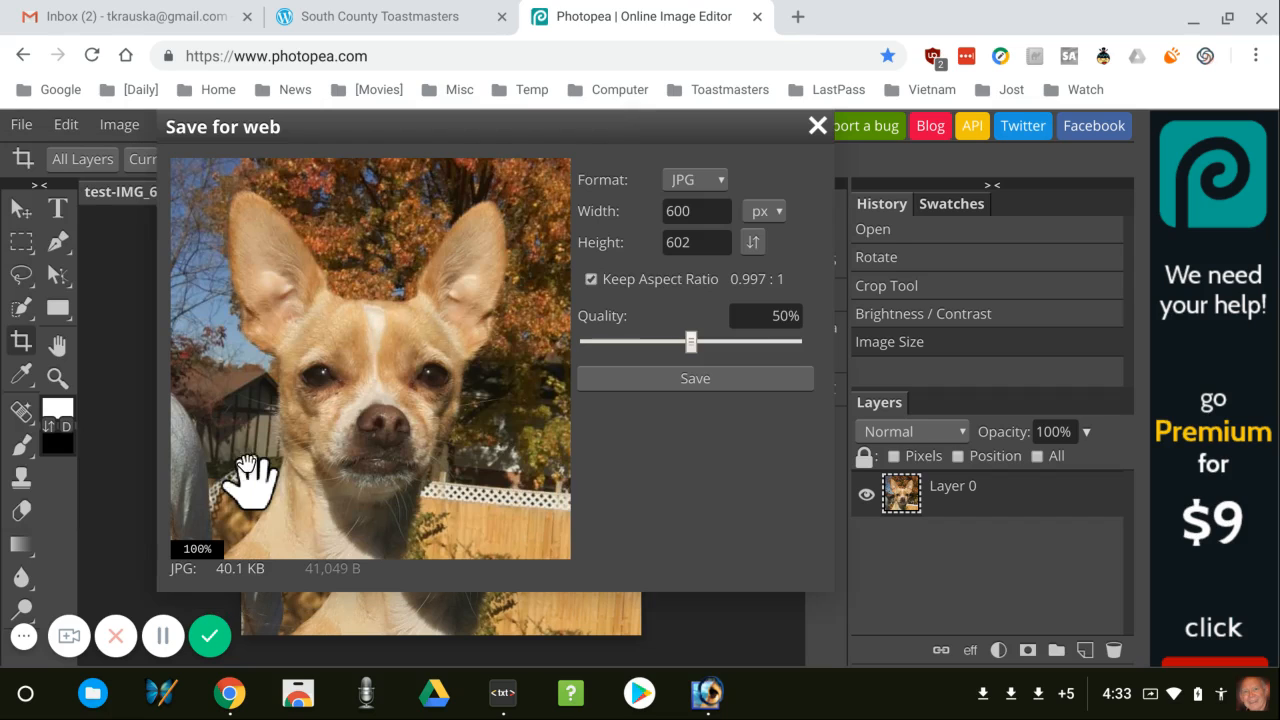
left_click(649, 341)
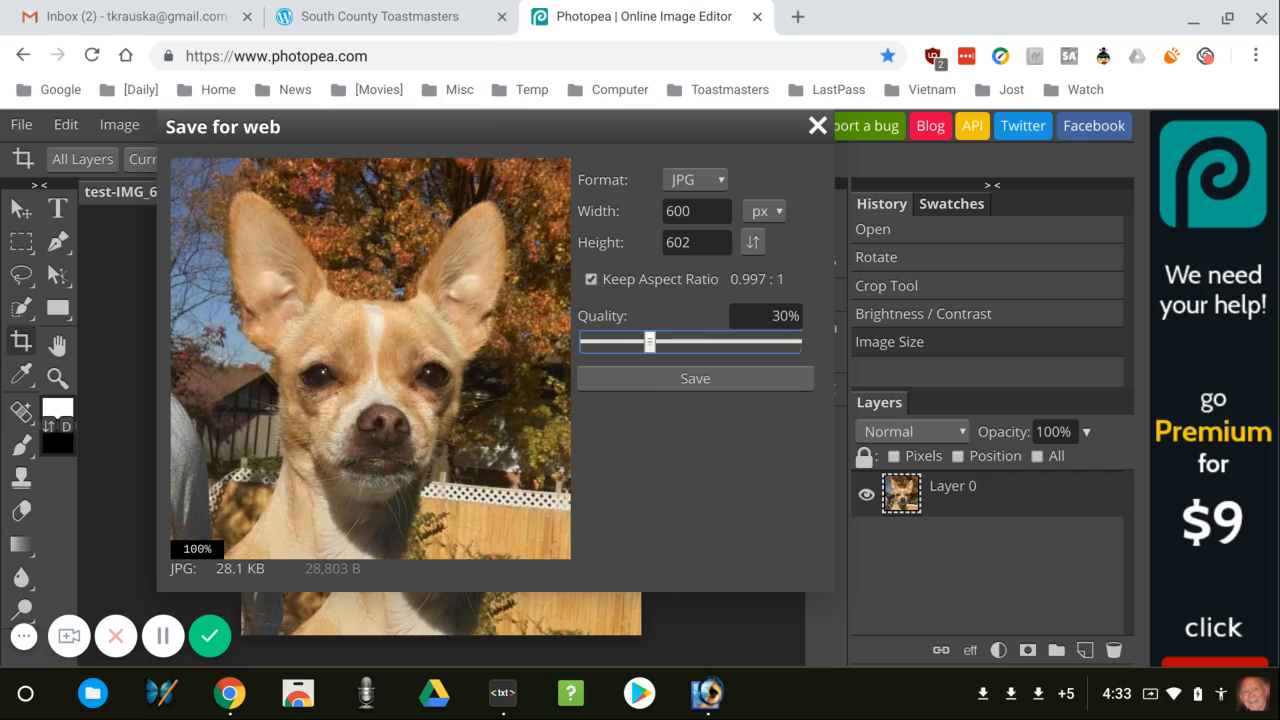
left_click(686, 379)
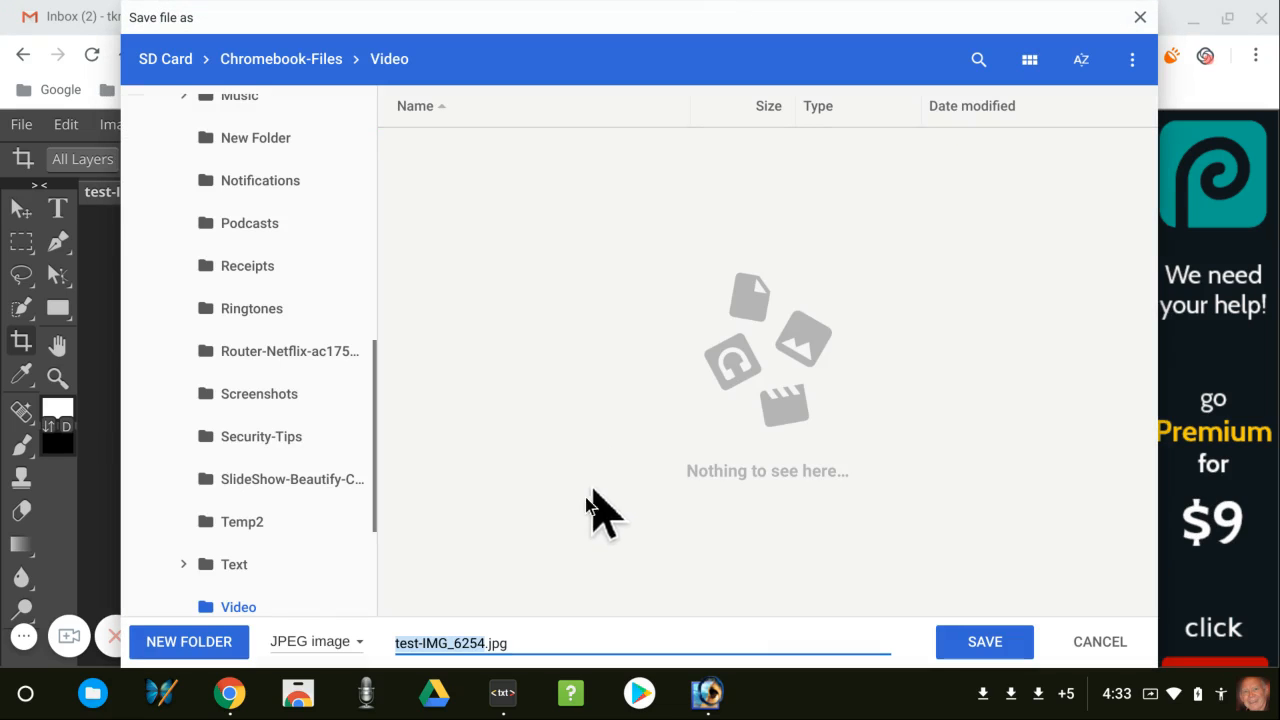
left_click(538, 635)
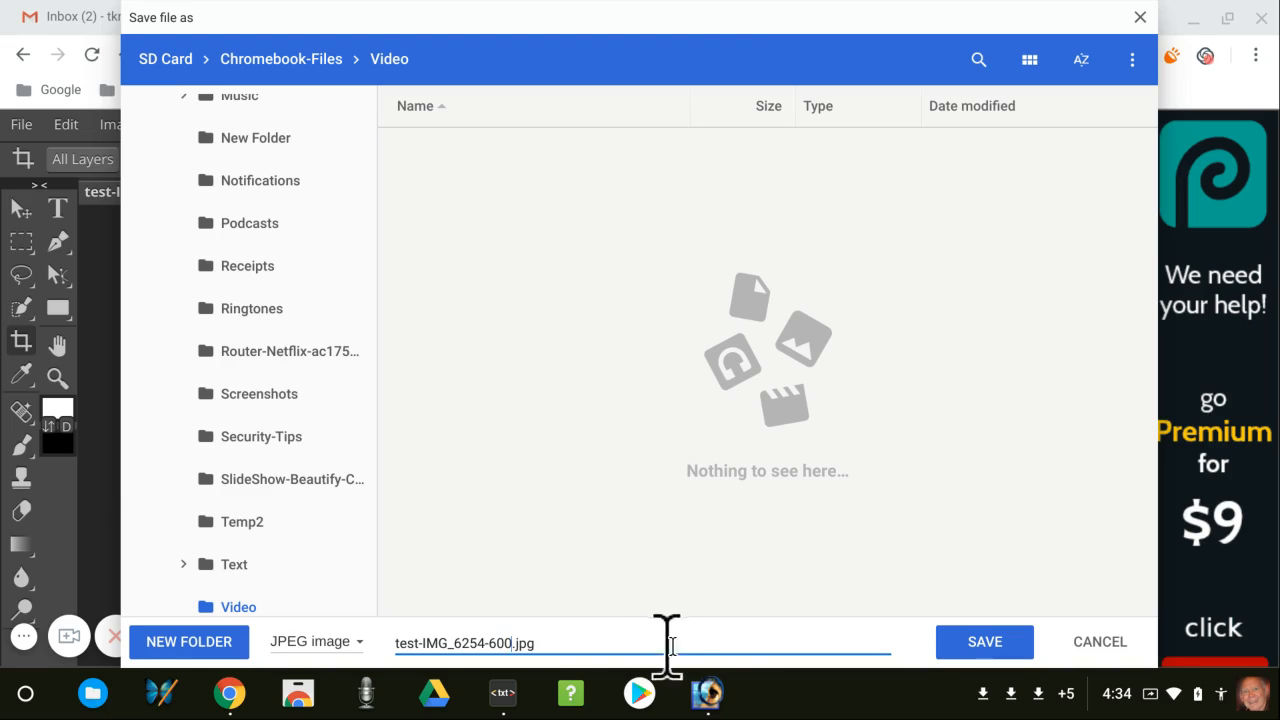
left_click(995, 645)
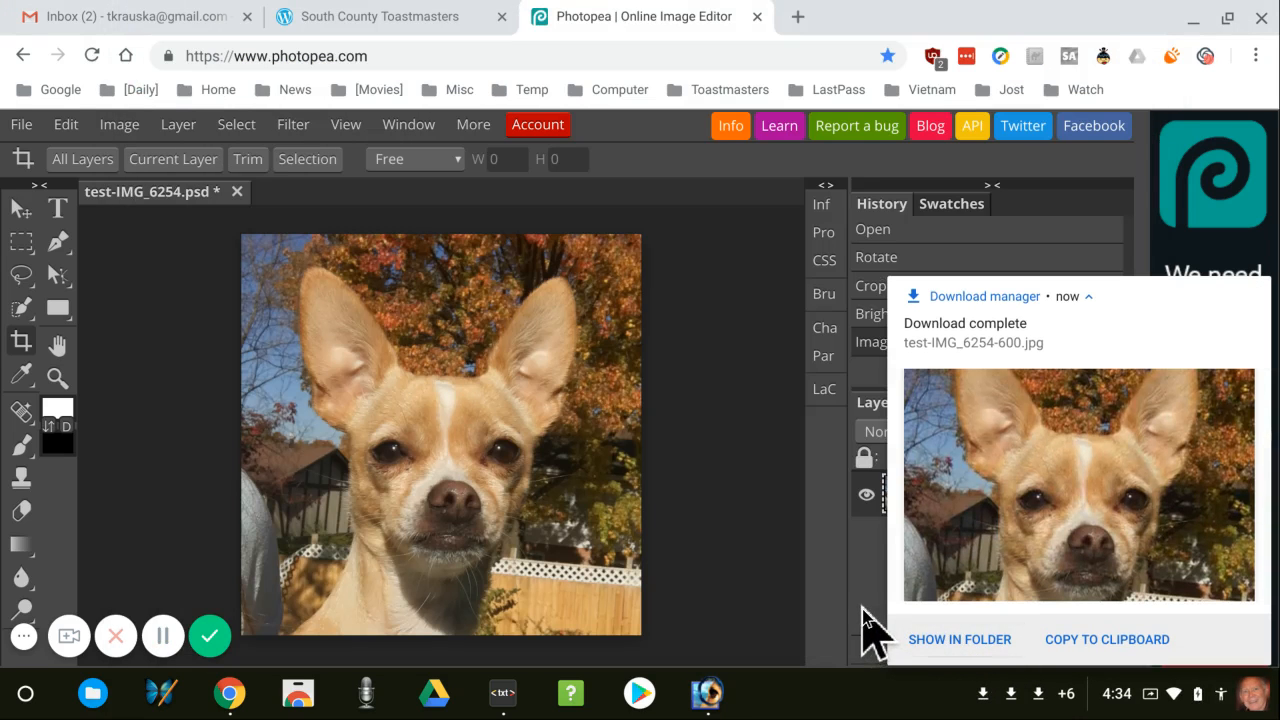
Show the exported JPG in its folder and look through the SD card's Chromebook-Files folder.
left_click(955, 642)
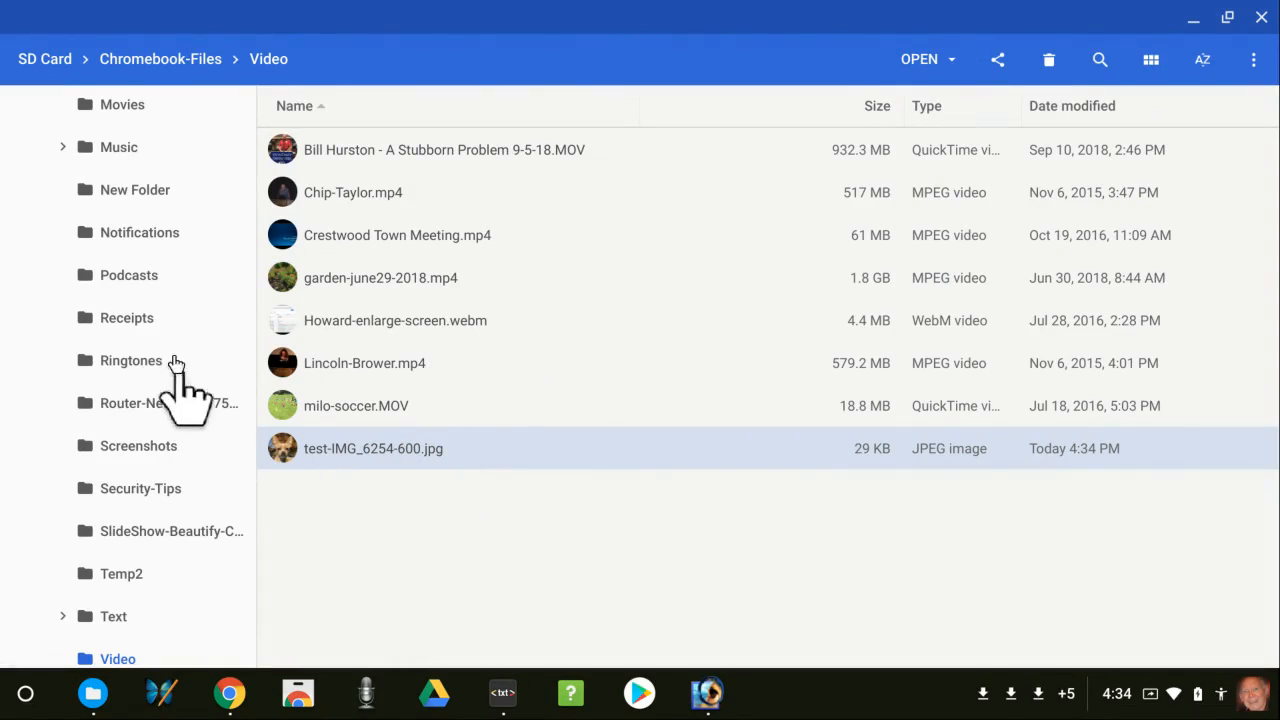
scroll(175, 362, "up", 10)
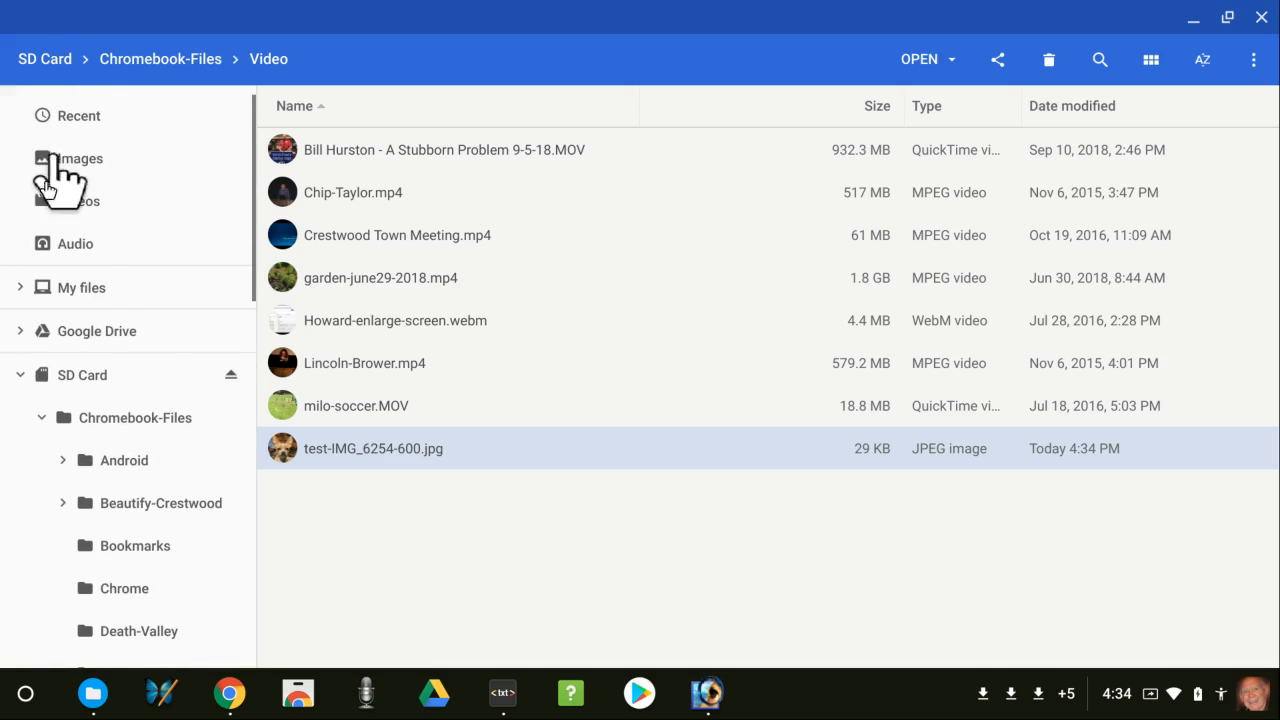
left_click(87, 405)
scroll(443, 390, "down", 5)
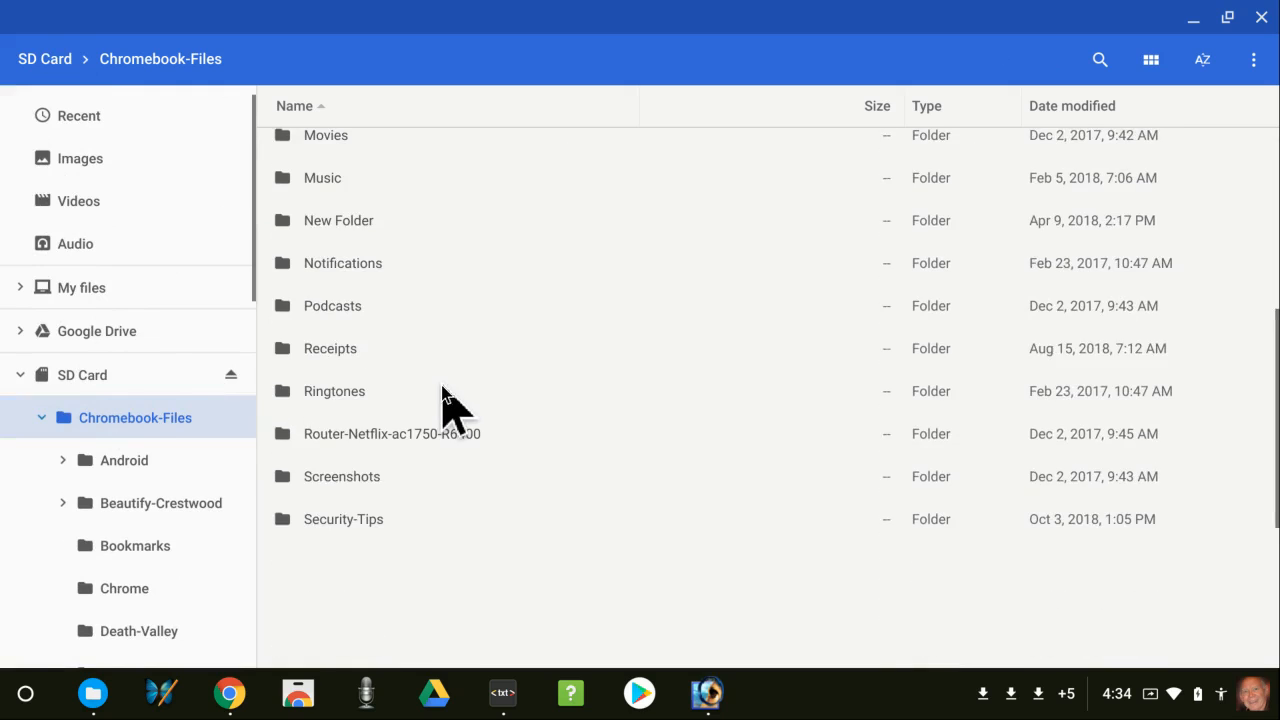
scroll(443, 409, "down", 6)
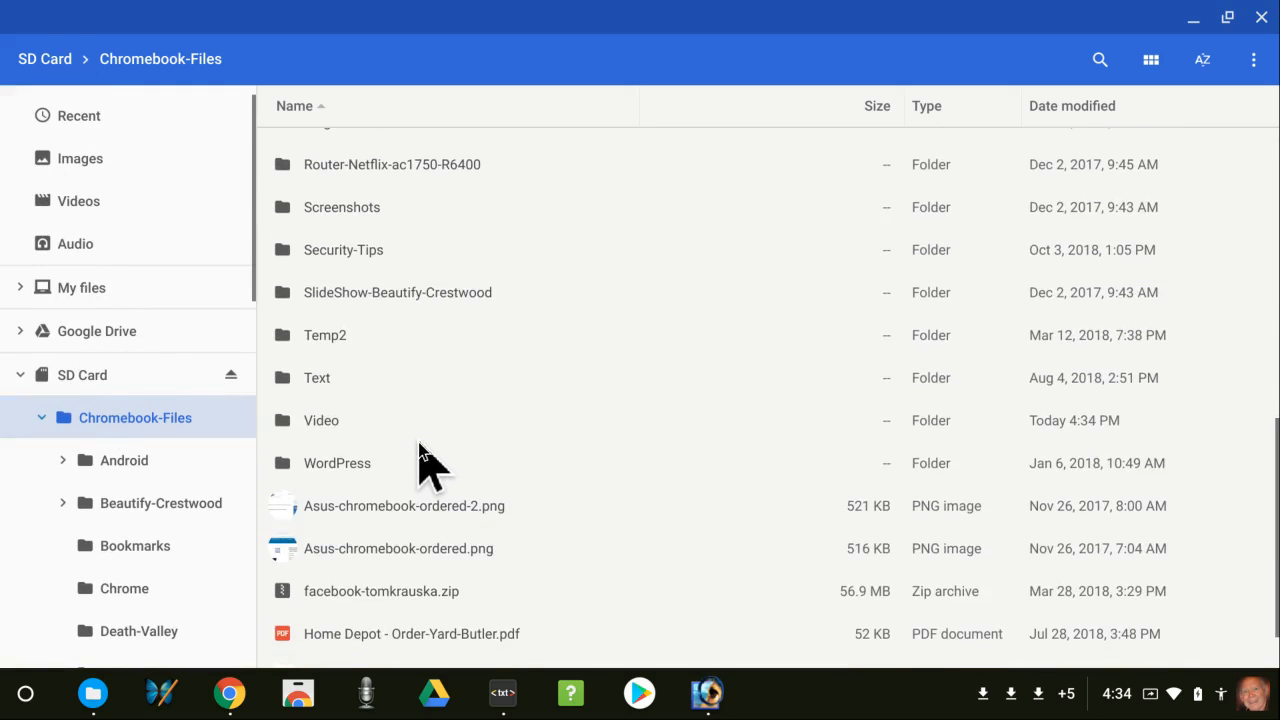
scroll(425, 462, "up", 7)
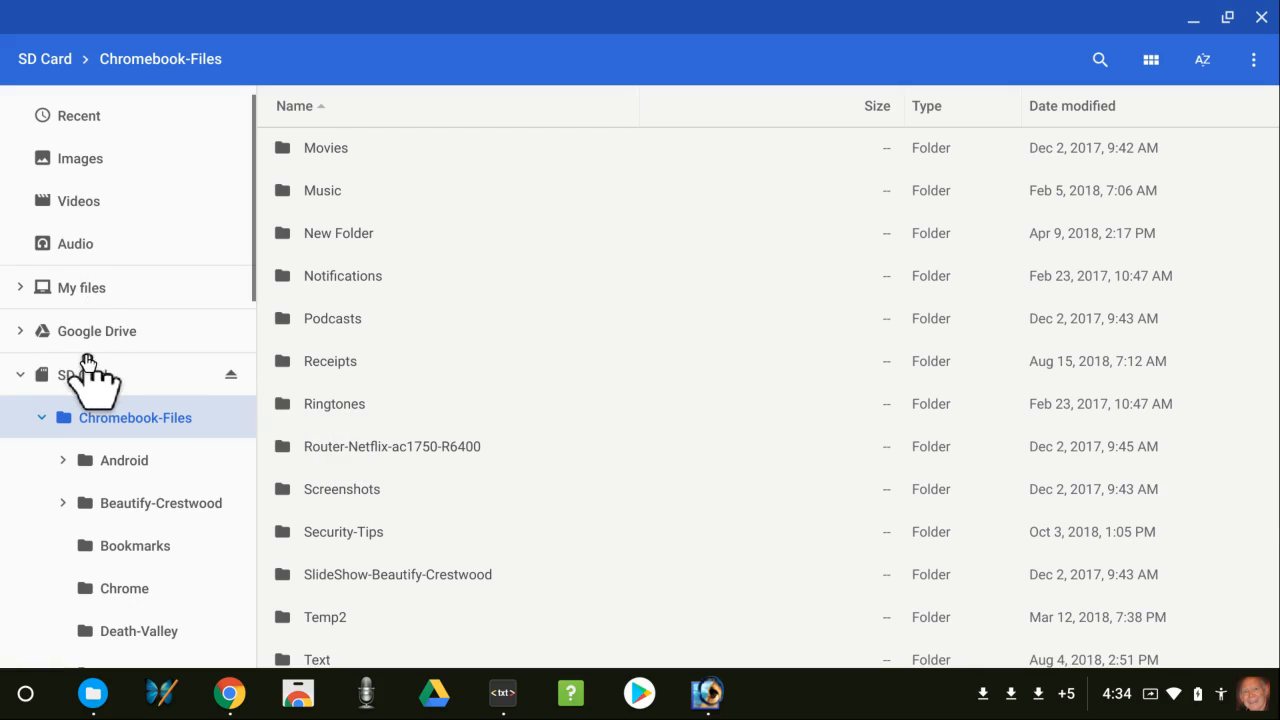
left_click(19, 375)
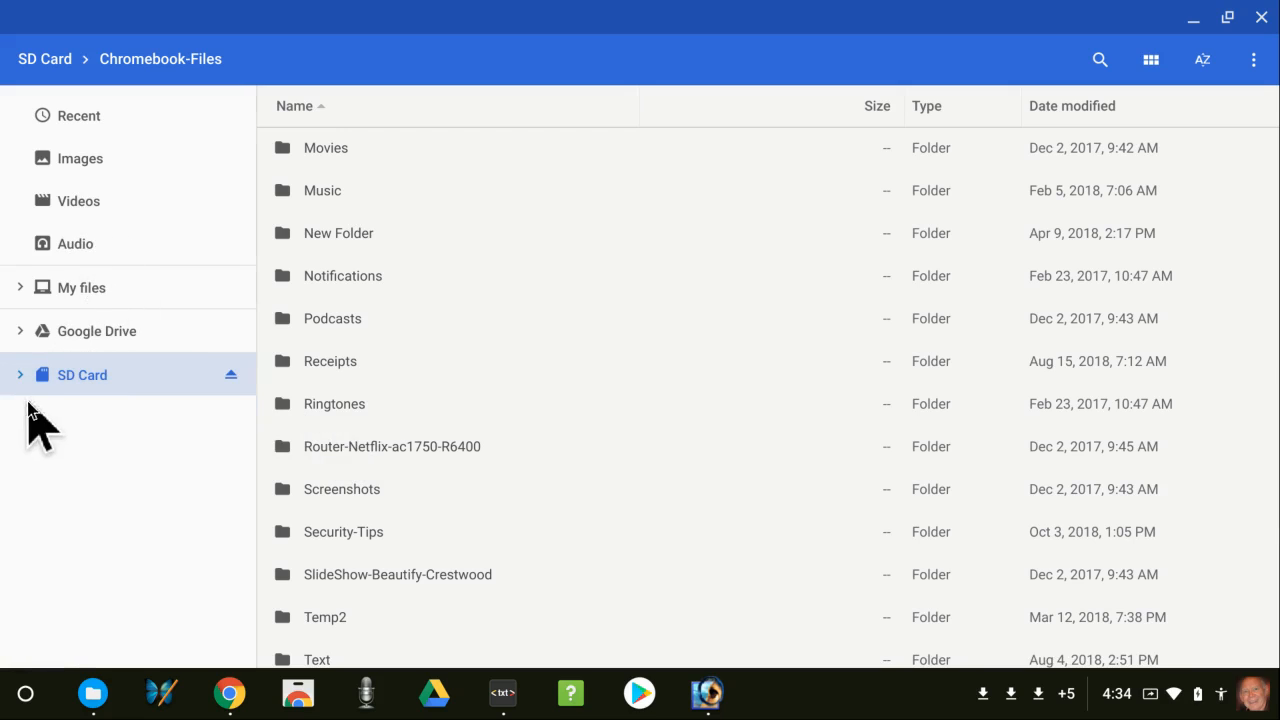
Open the TM-Pictures folder under Downloads > Toastmasters in My files to view the original photo's location, and return to Photopea.
left_click(80, 293)
left_click(333, 152)
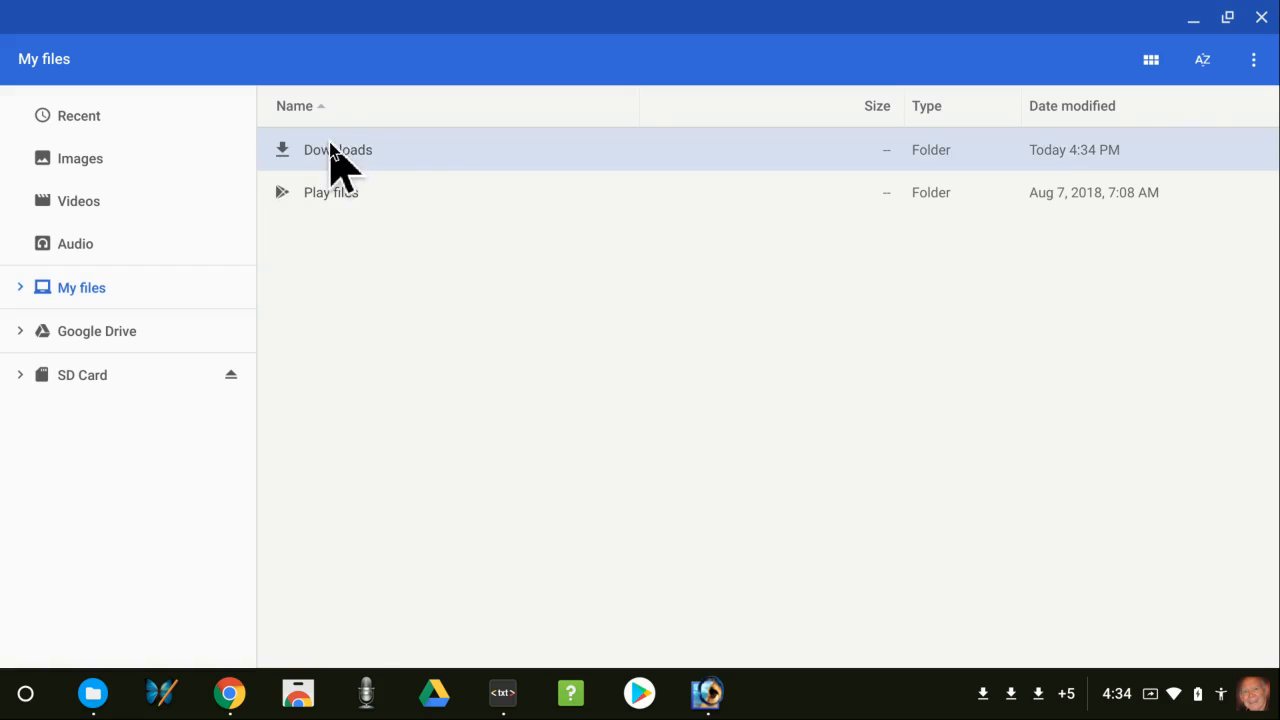
double_click(333, 152)
left_click(321, 245)
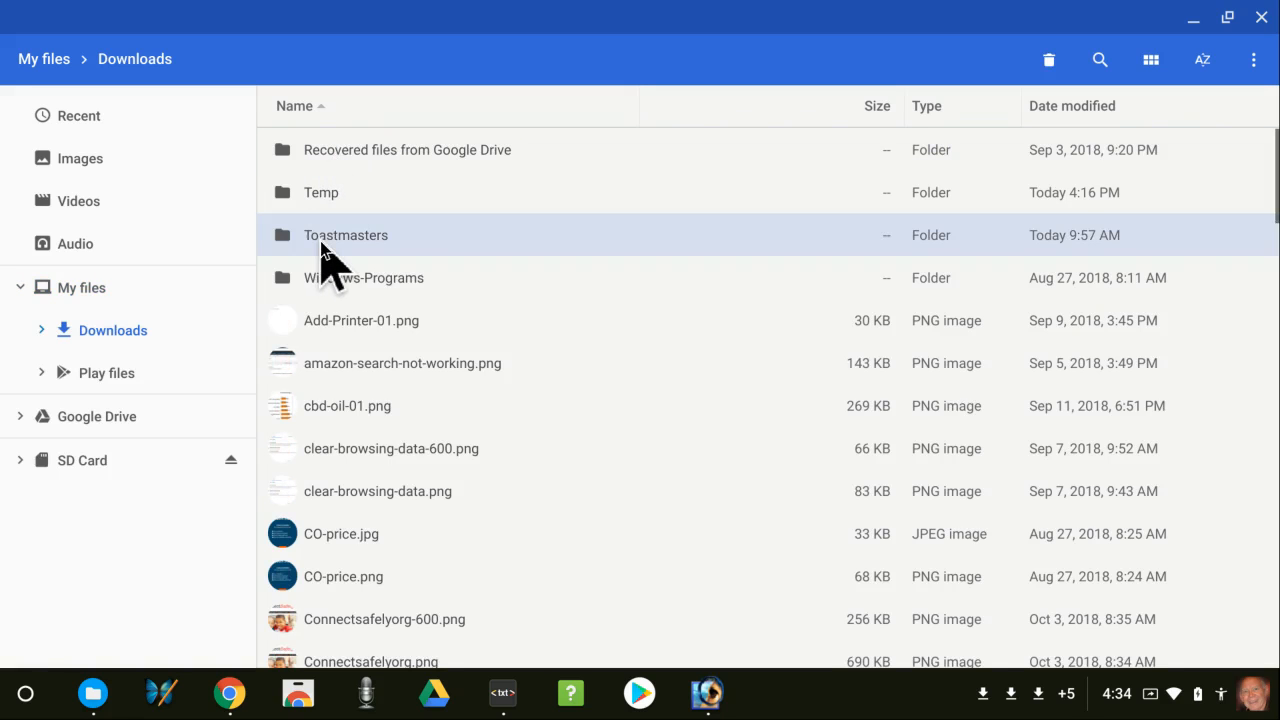
double_click(321, 245)
left_click(343, 155)
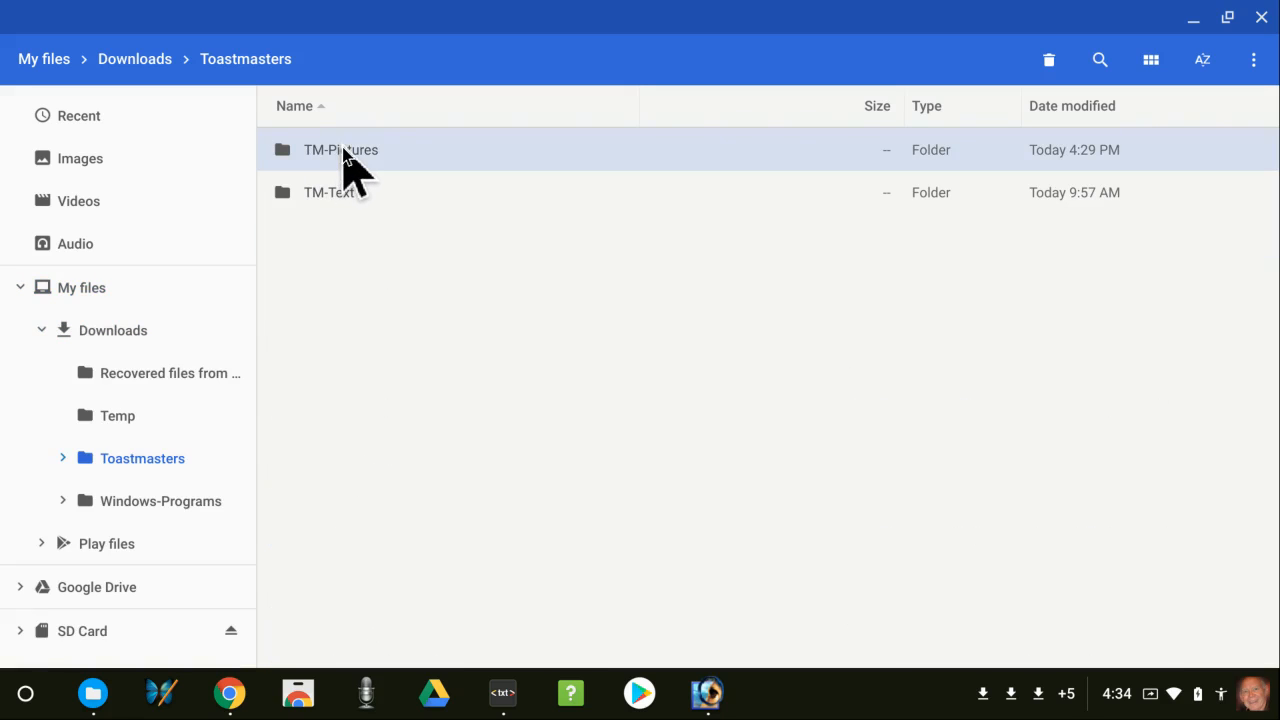
double_click(345, 155)
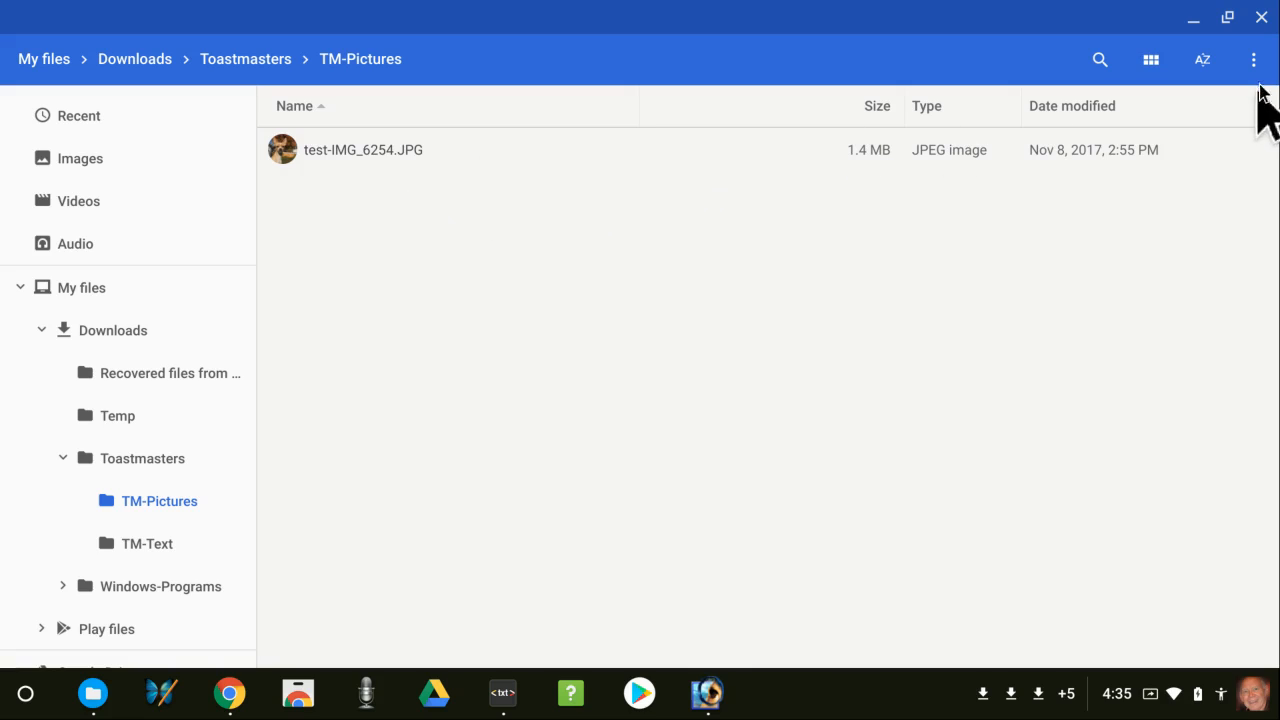
left_click(1196, 22)
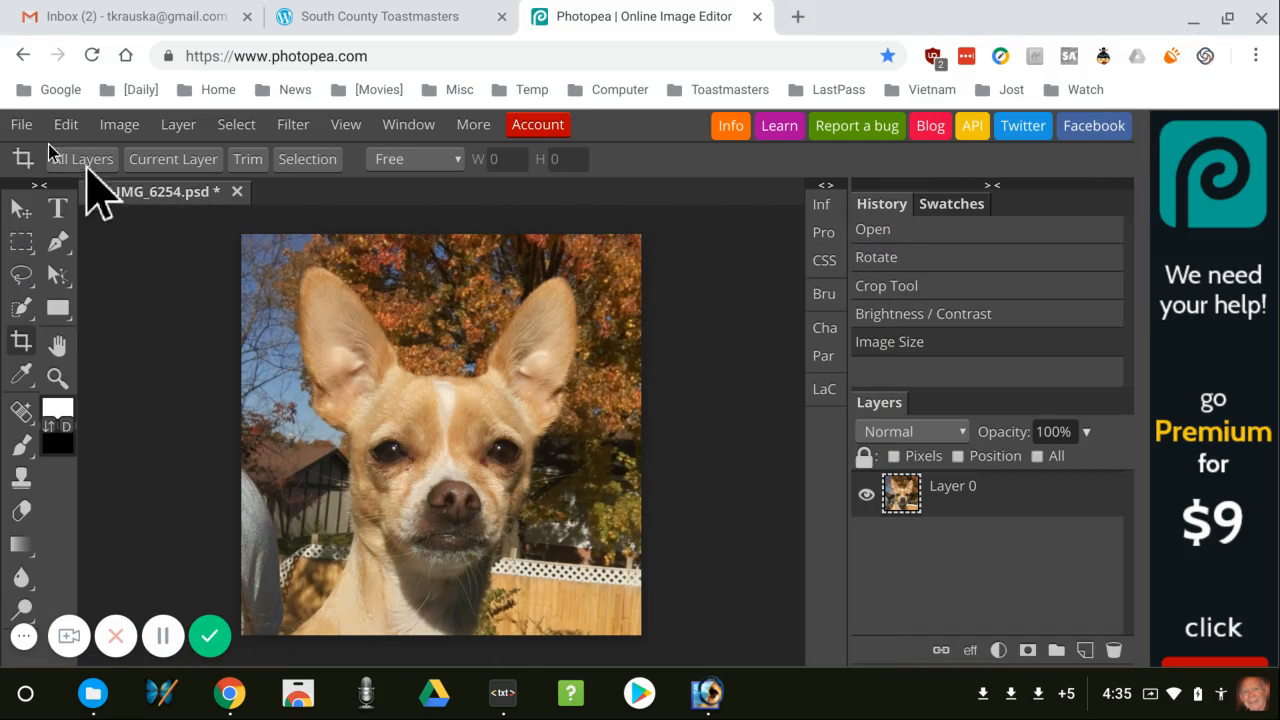
Export the image as a JPG at 30% quality and choose Downloads > Toastmasters > TM-Pictures as the save location.
left_click(14, 124)
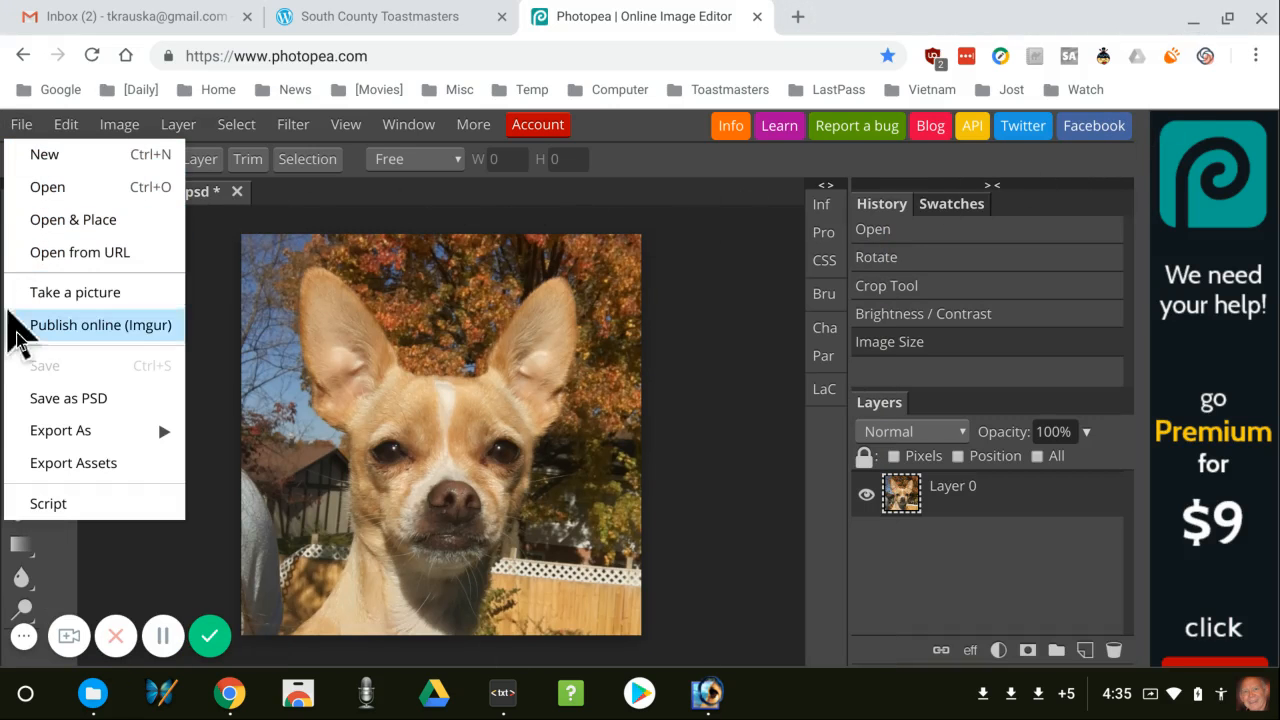
mouse_move(150, 435)
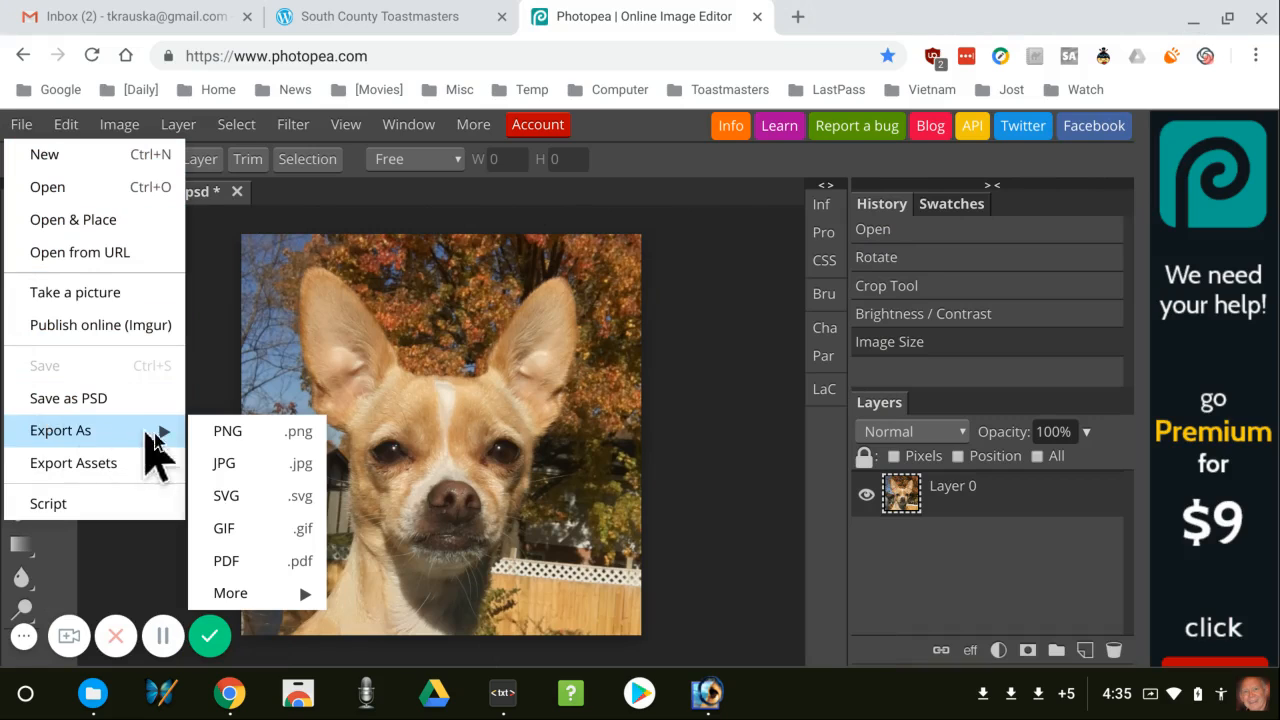
left_click(226, 464)
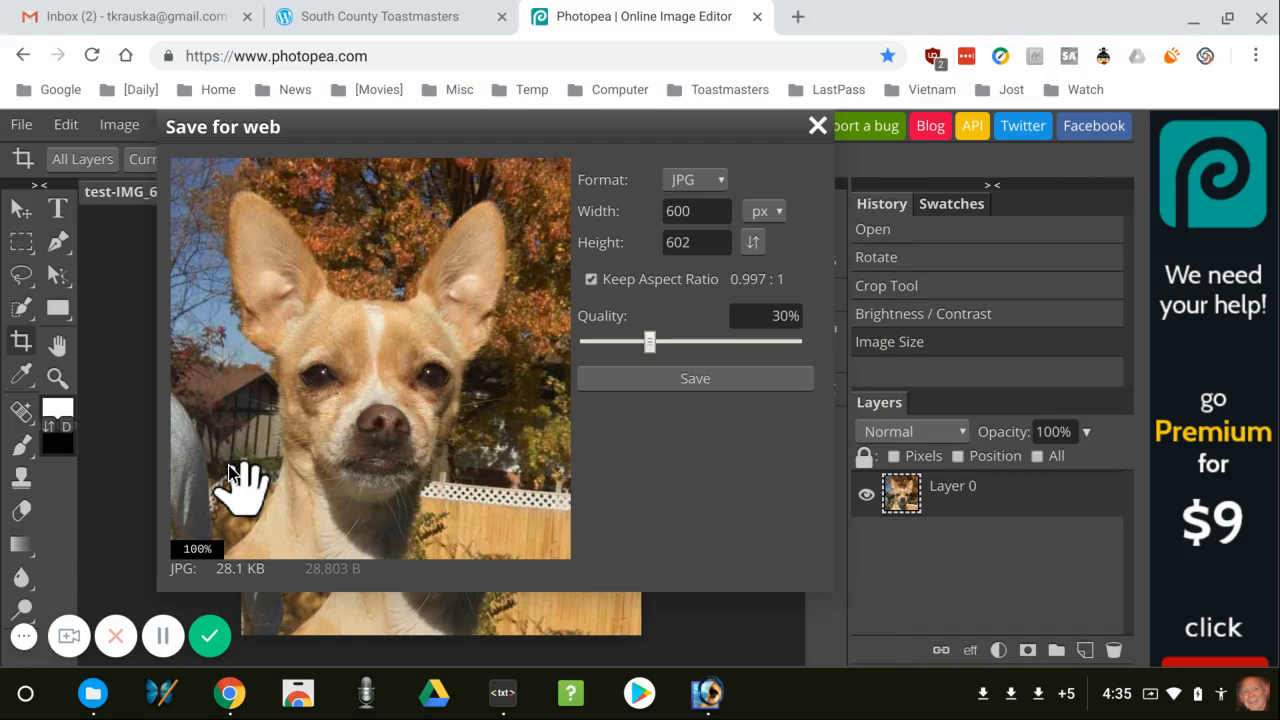
left_click(673, 379)
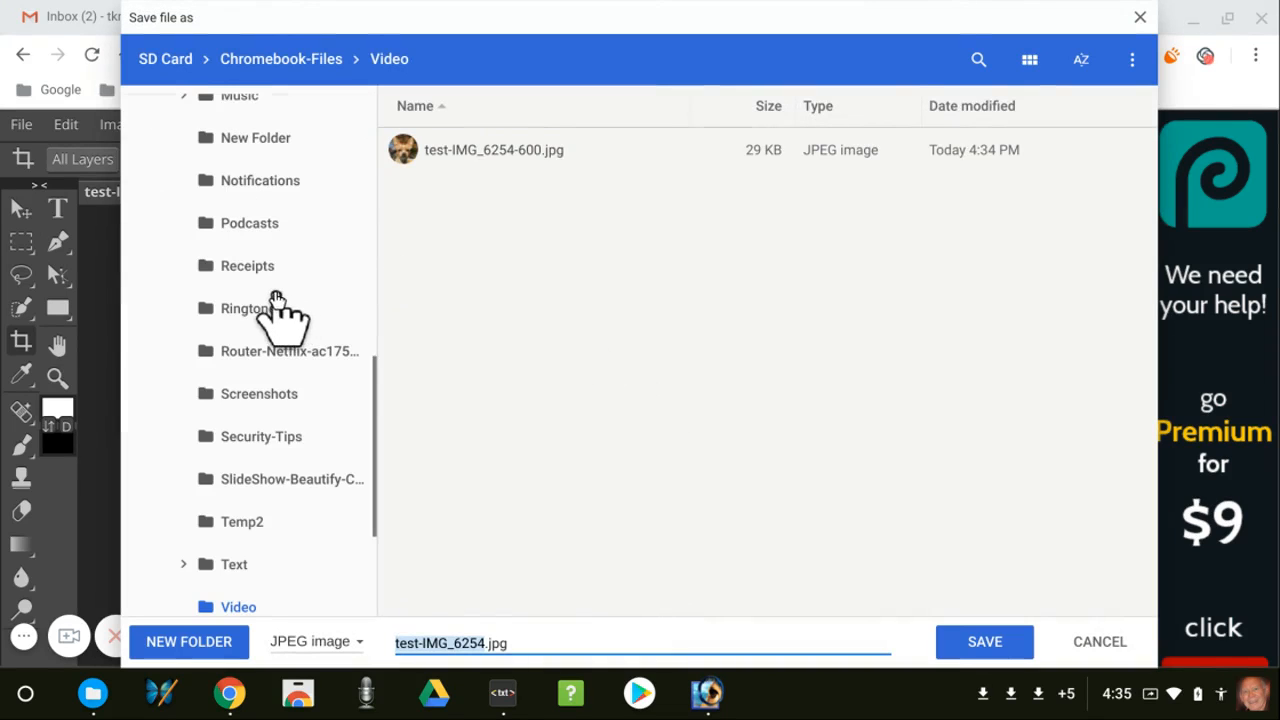
scroll(283, 292, "up", 3)
scroll(283, 292, "up", 2)
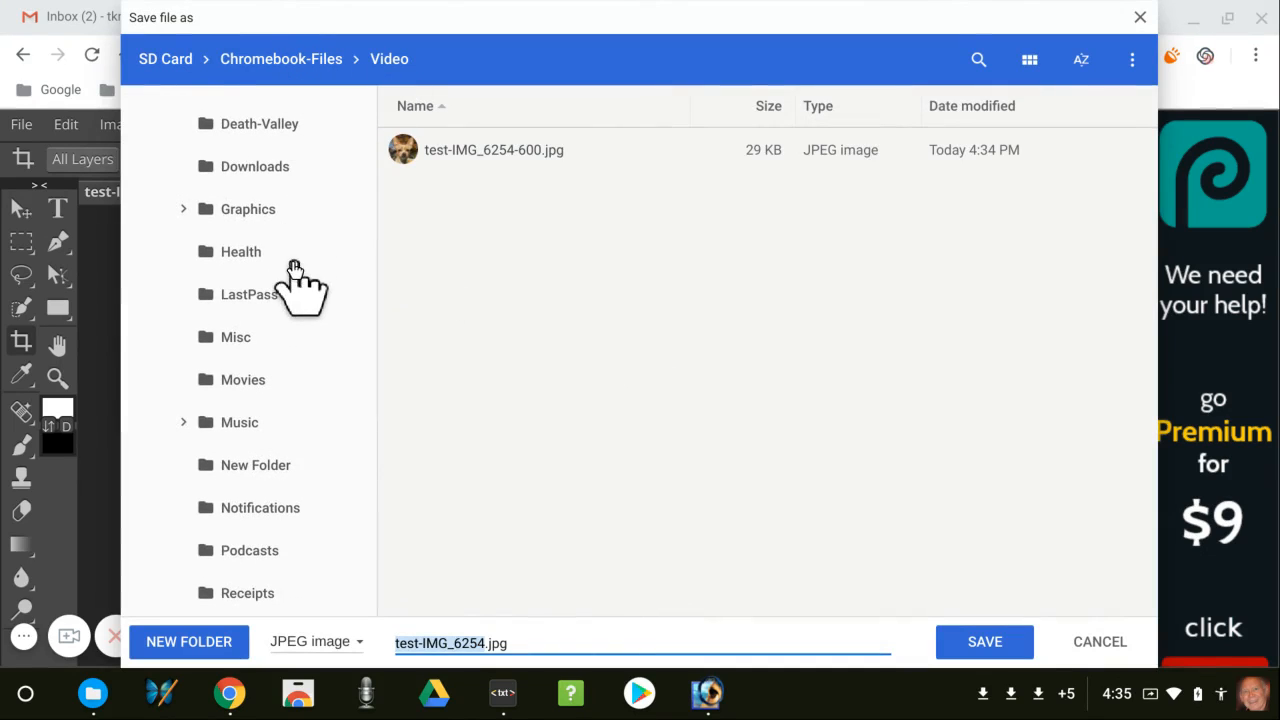
scroll(296, 285, "up", 3)
scroll(293, 272, "up", 2)
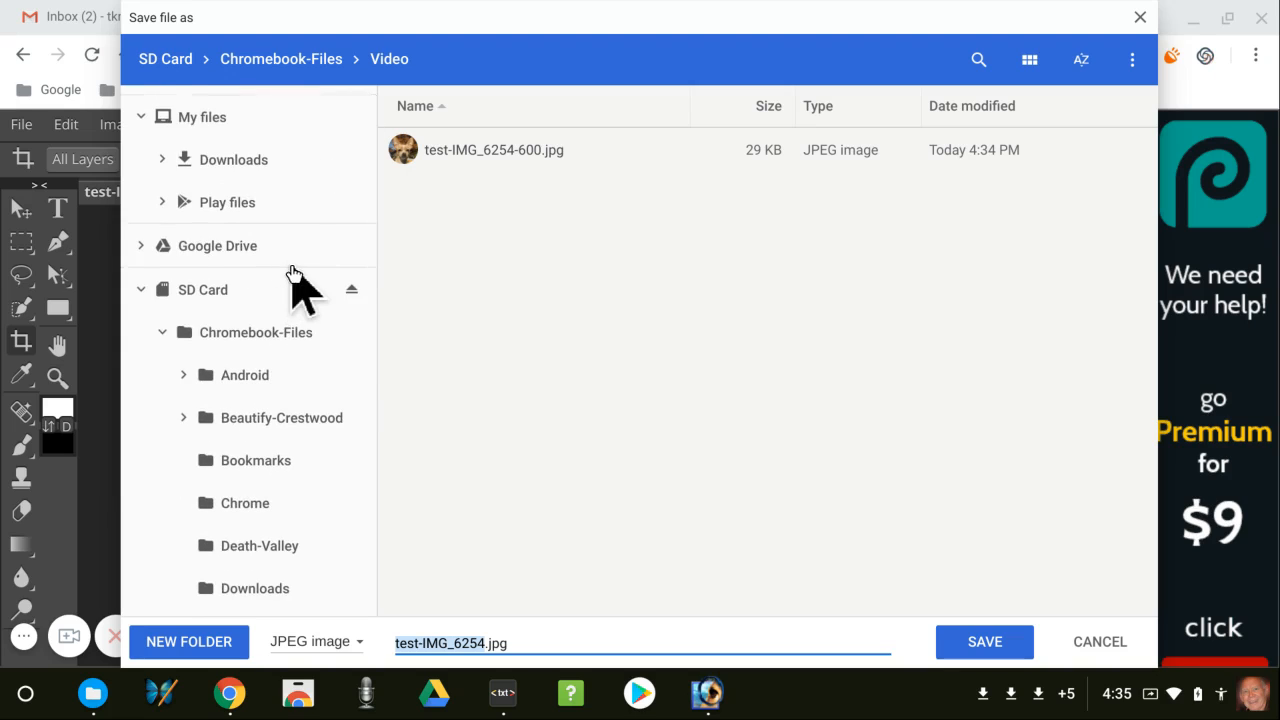
left_click(250, 162)
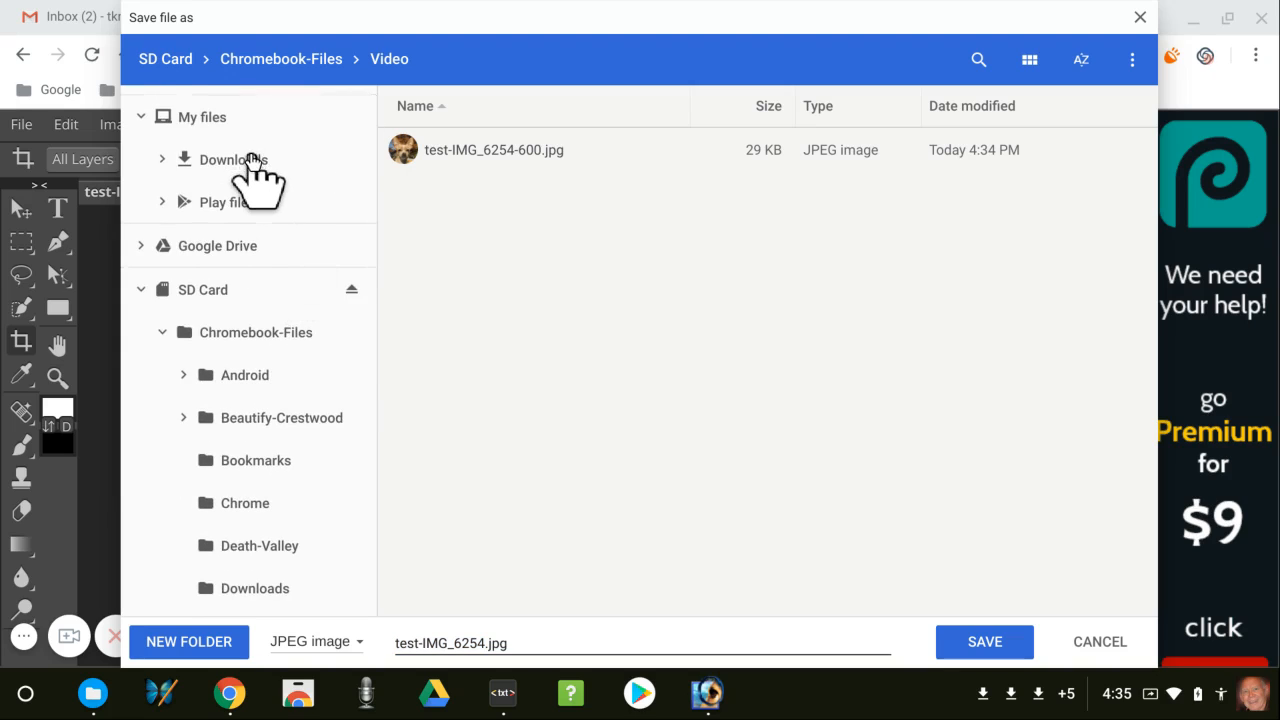
double_click(443, 237)
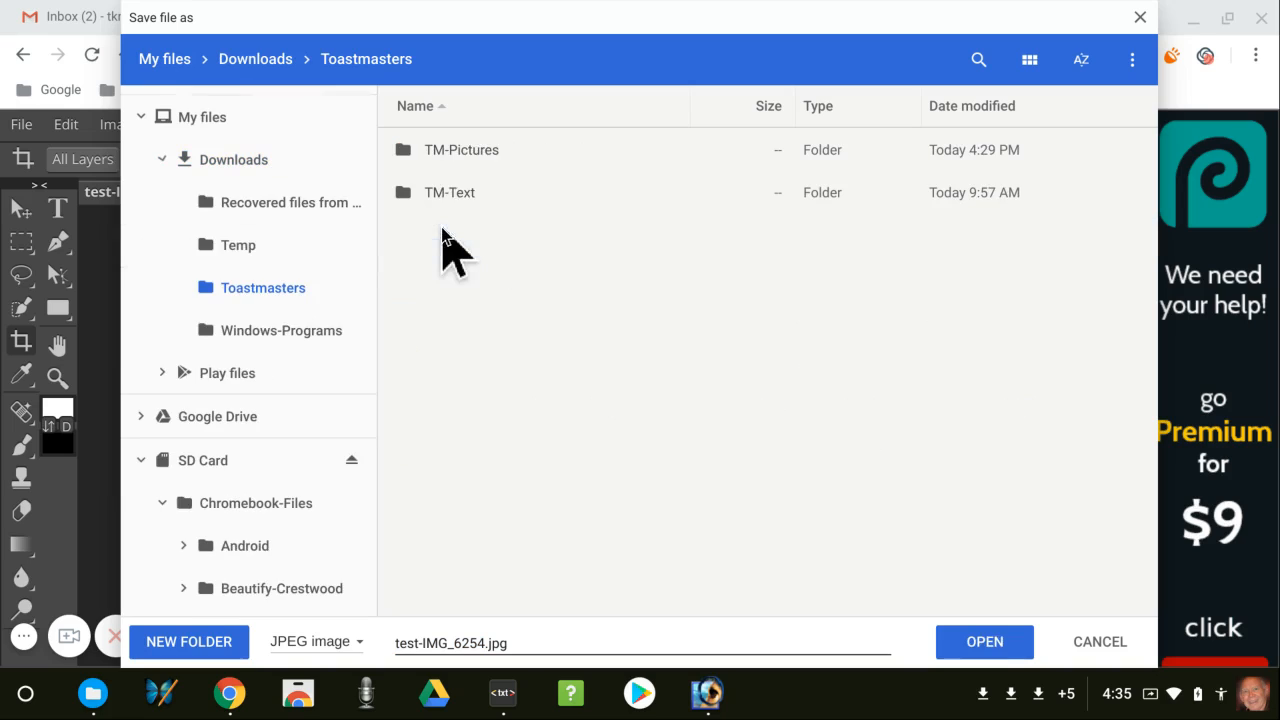
double_click(470, 150)
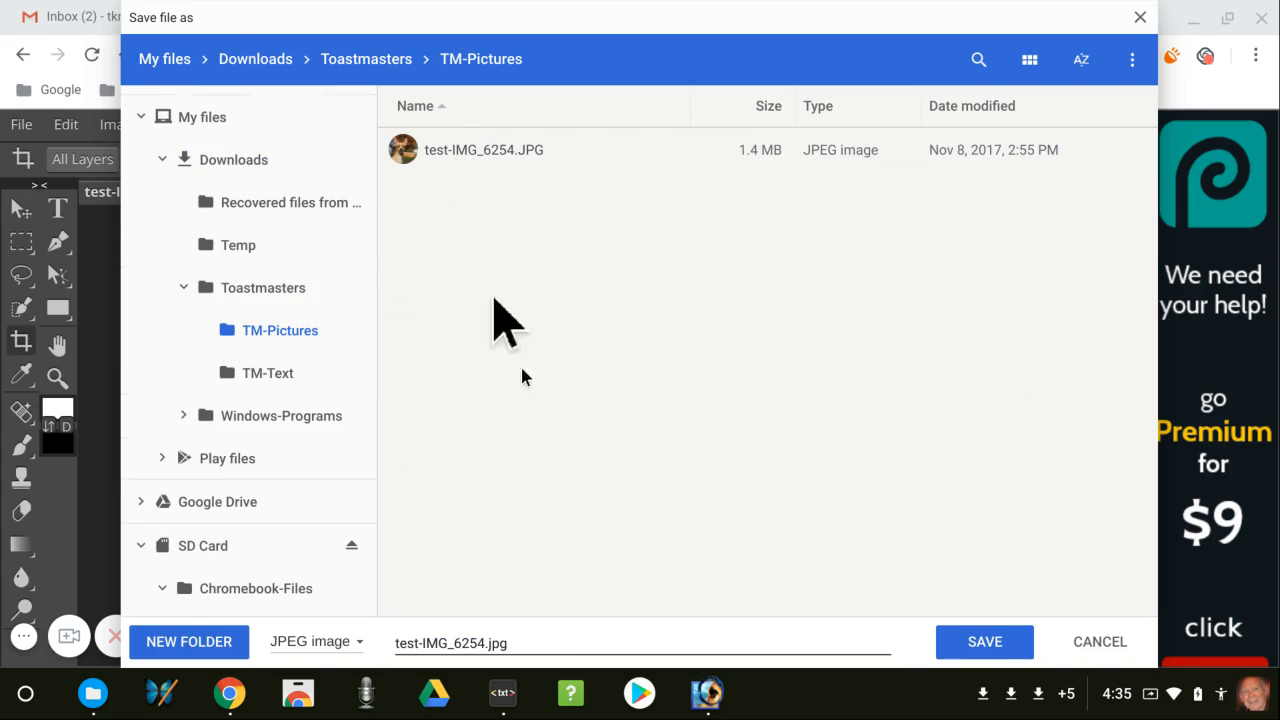
Save the export under the name test-IMG_6254-600.jpg, check it in its folder, and close the file browser.
left_click(560, 645)
left_click(560, 647)
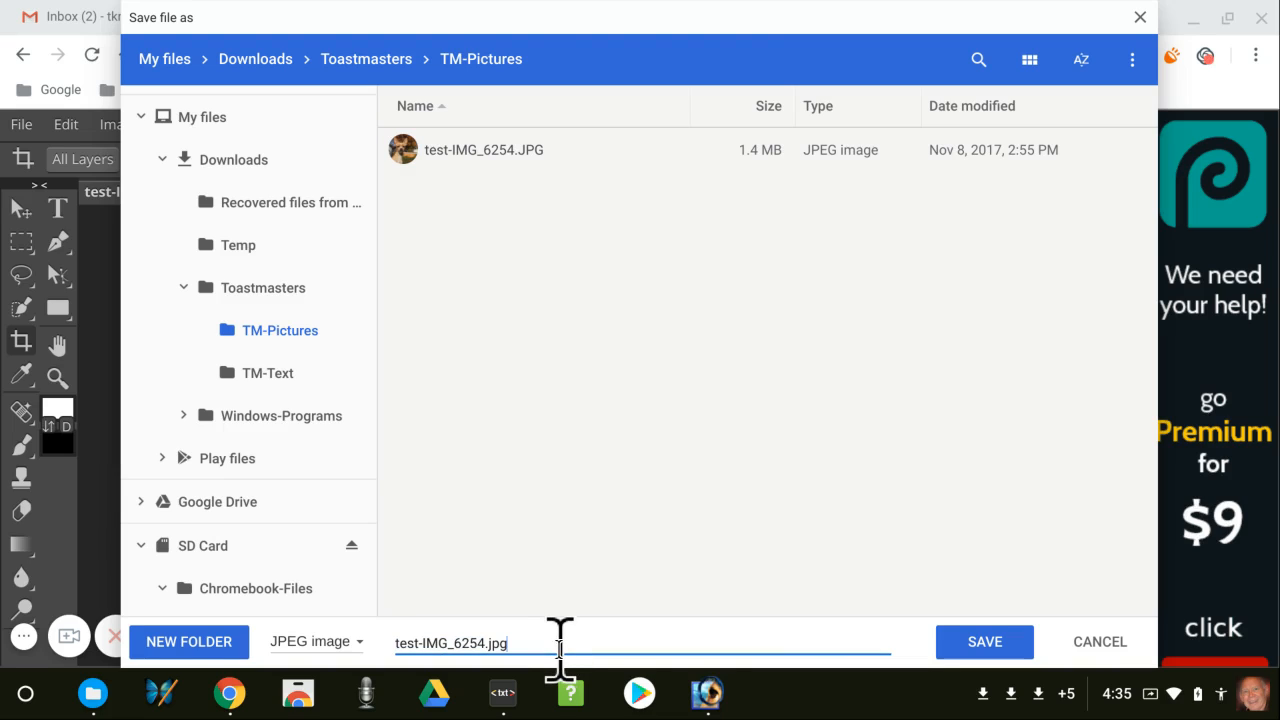
key("Left")
type("-600")
key("Return")
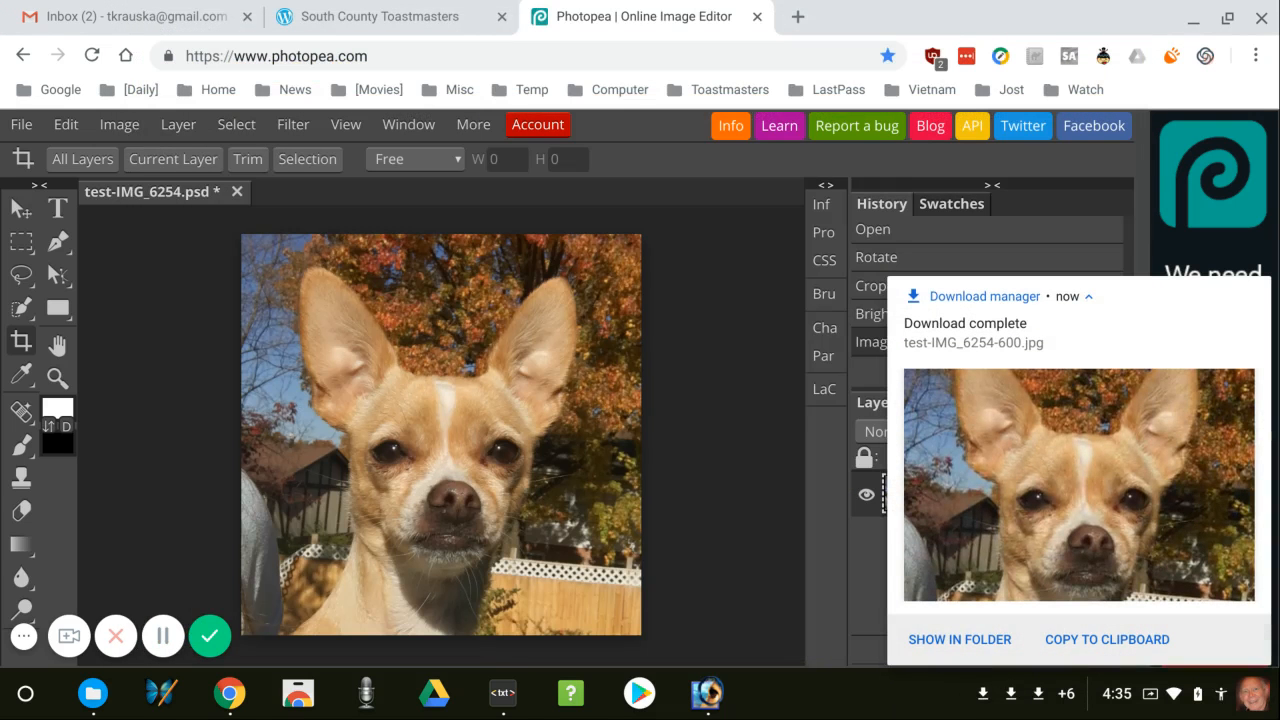
left_click(954, 641)
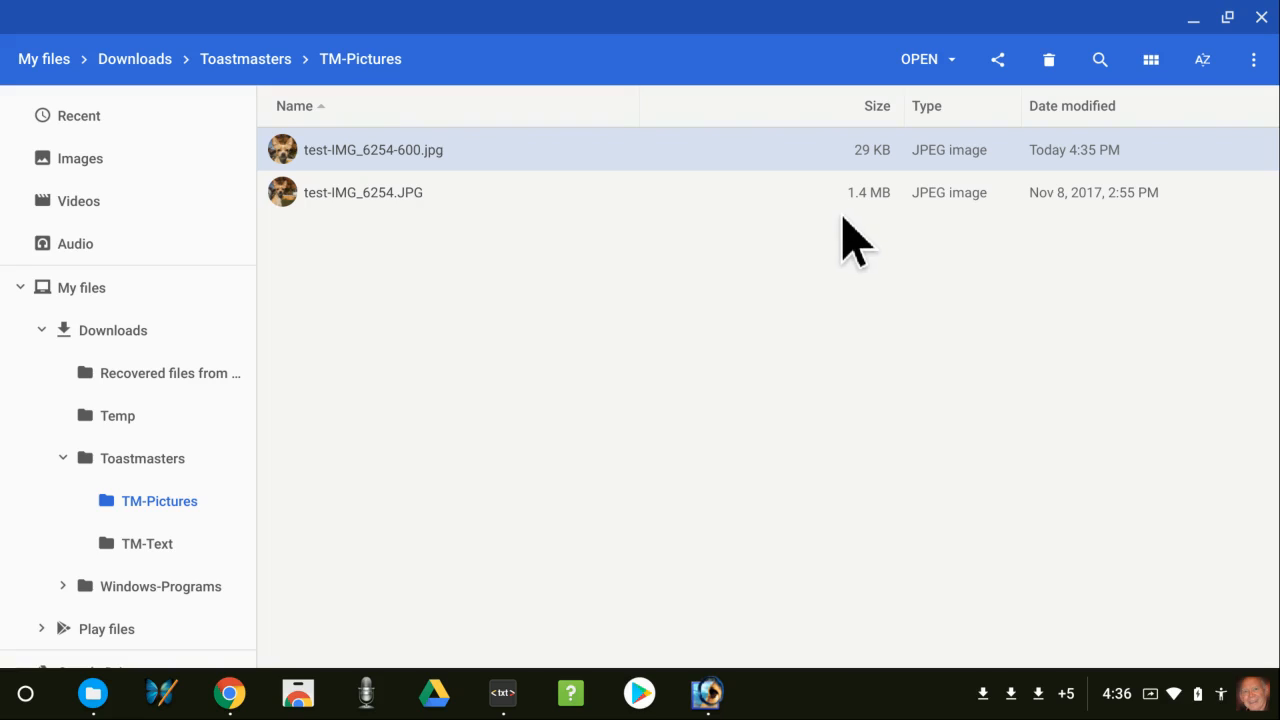
left_click(1261, 17)
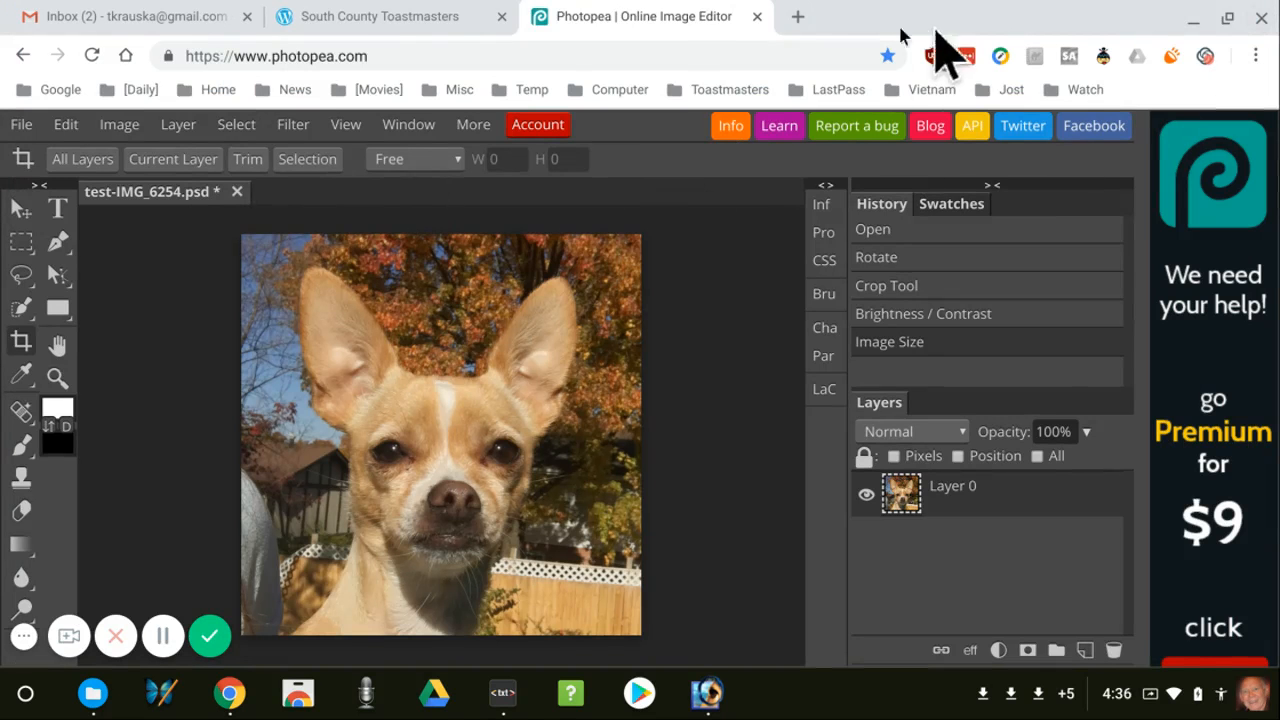
Switch to the South County Toastmasters WordPress site and create a blog post titled "Test" with the body "Test text".
left_click(385, 20)
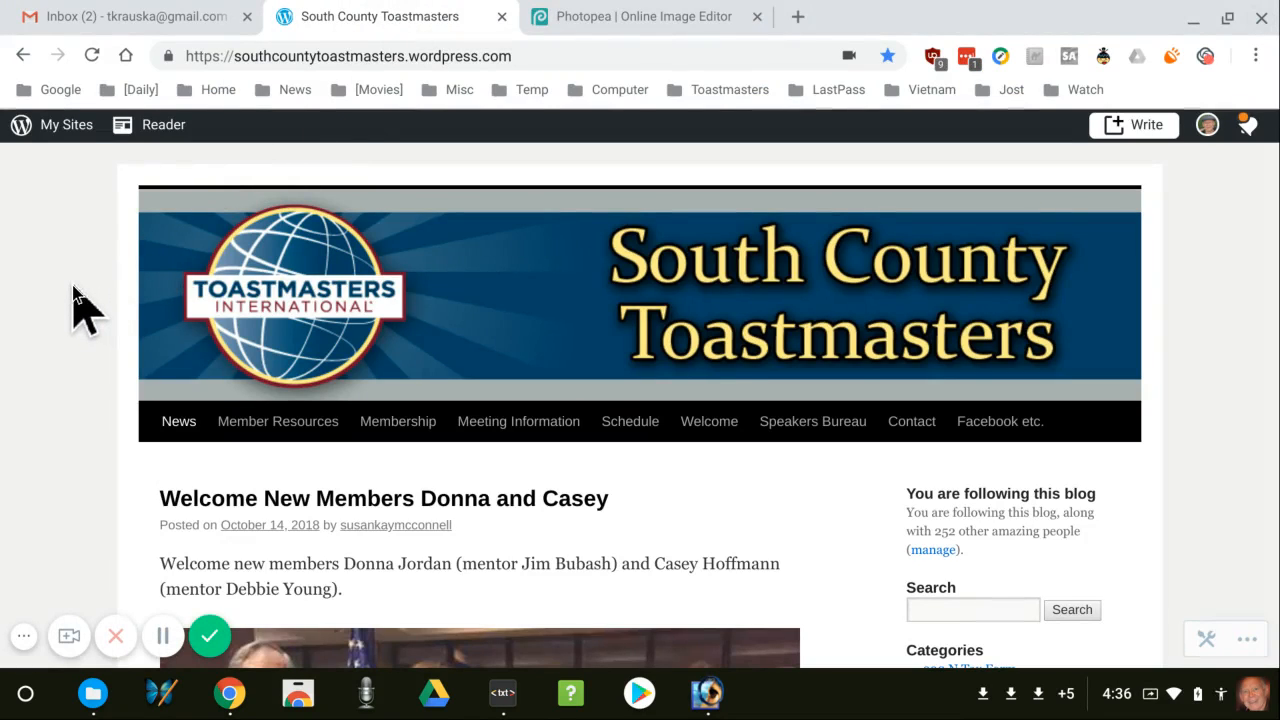
left_click(48, 134)
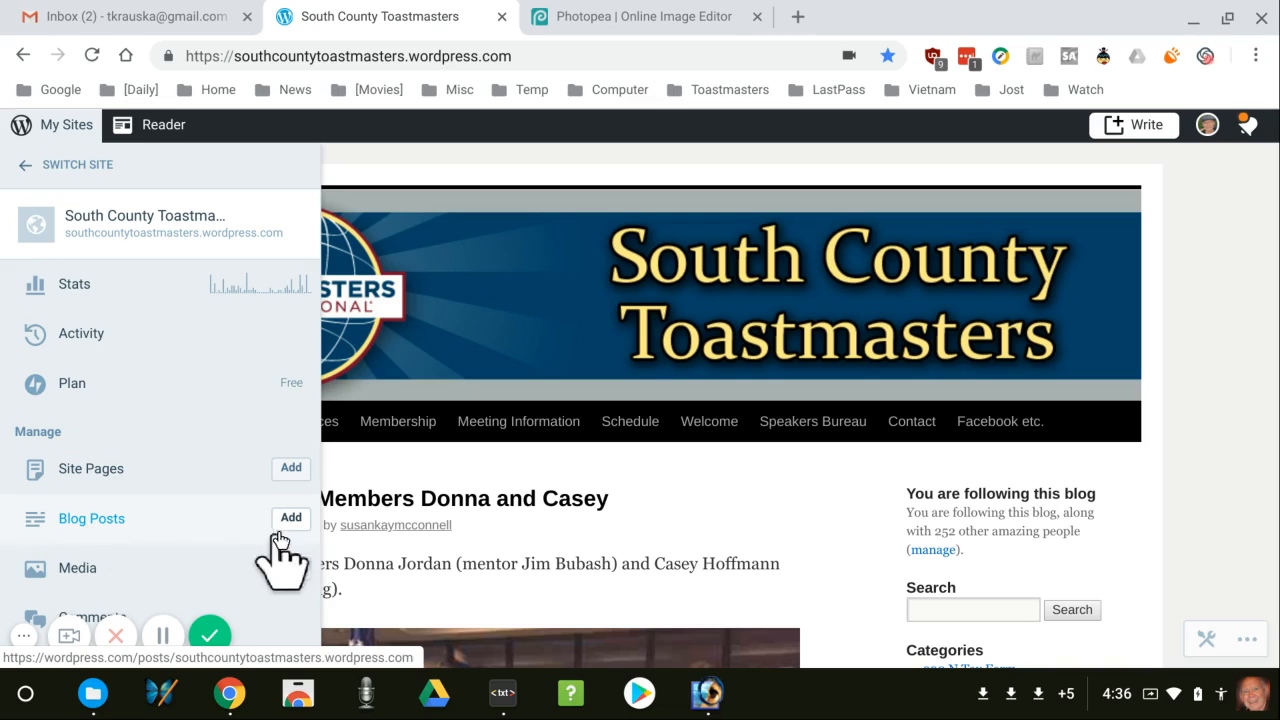
left_click(280, 532)
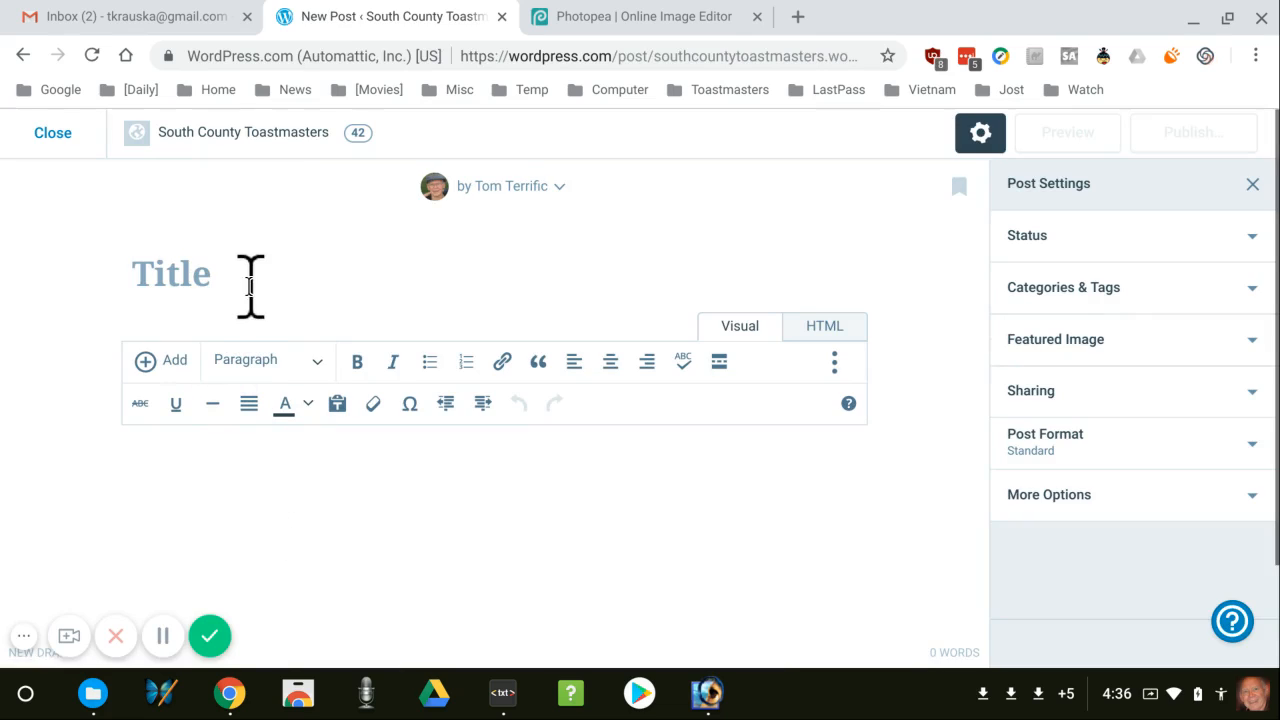
type("Test")
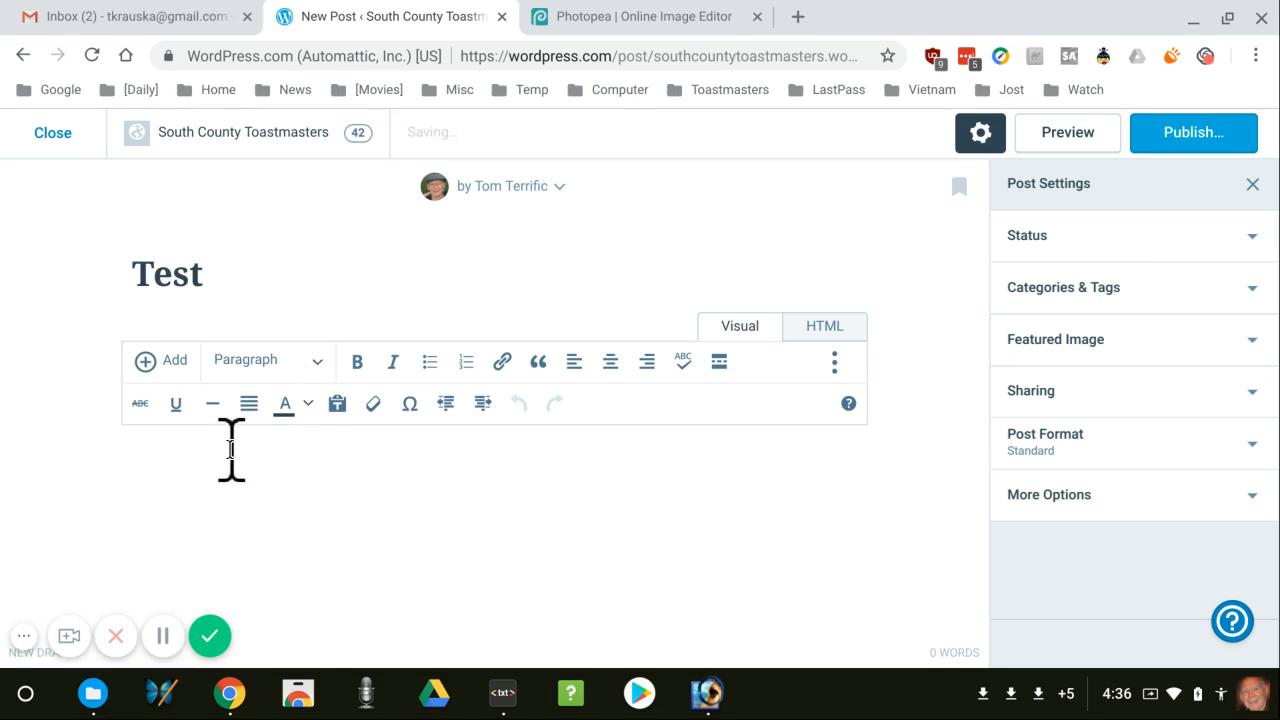
left_click(231, 449)
type("Tes")
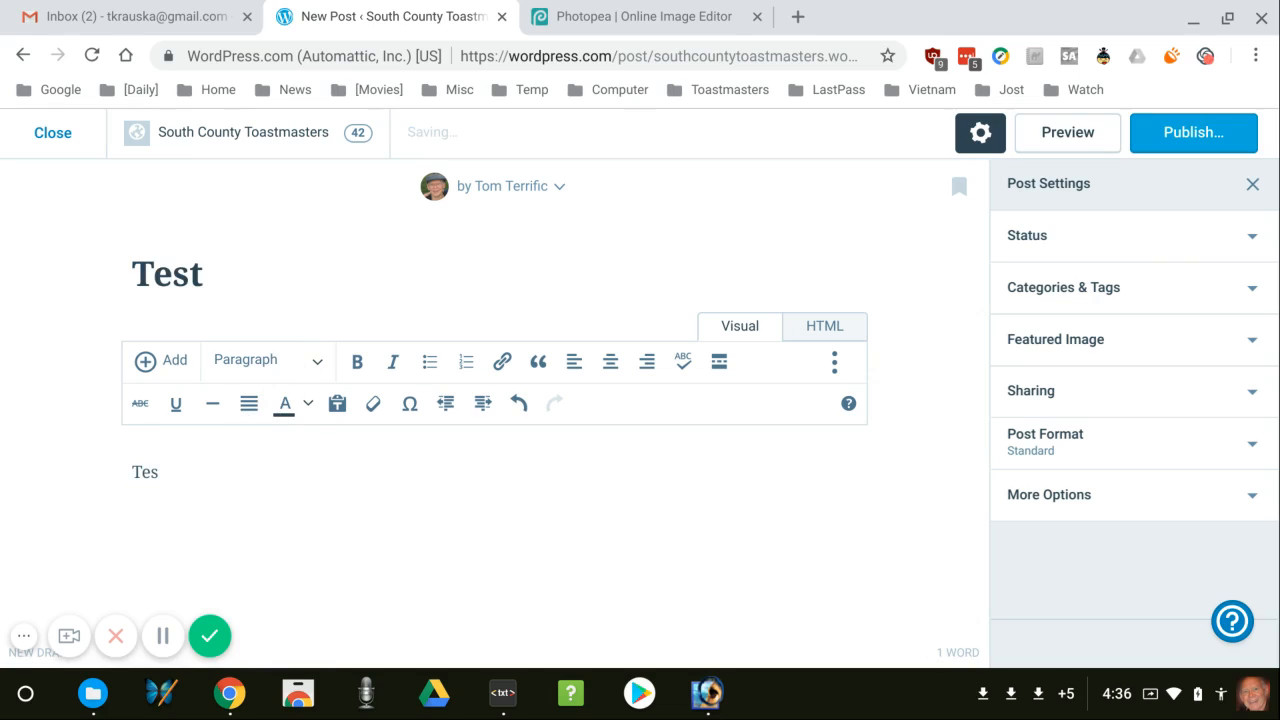
type("t text")
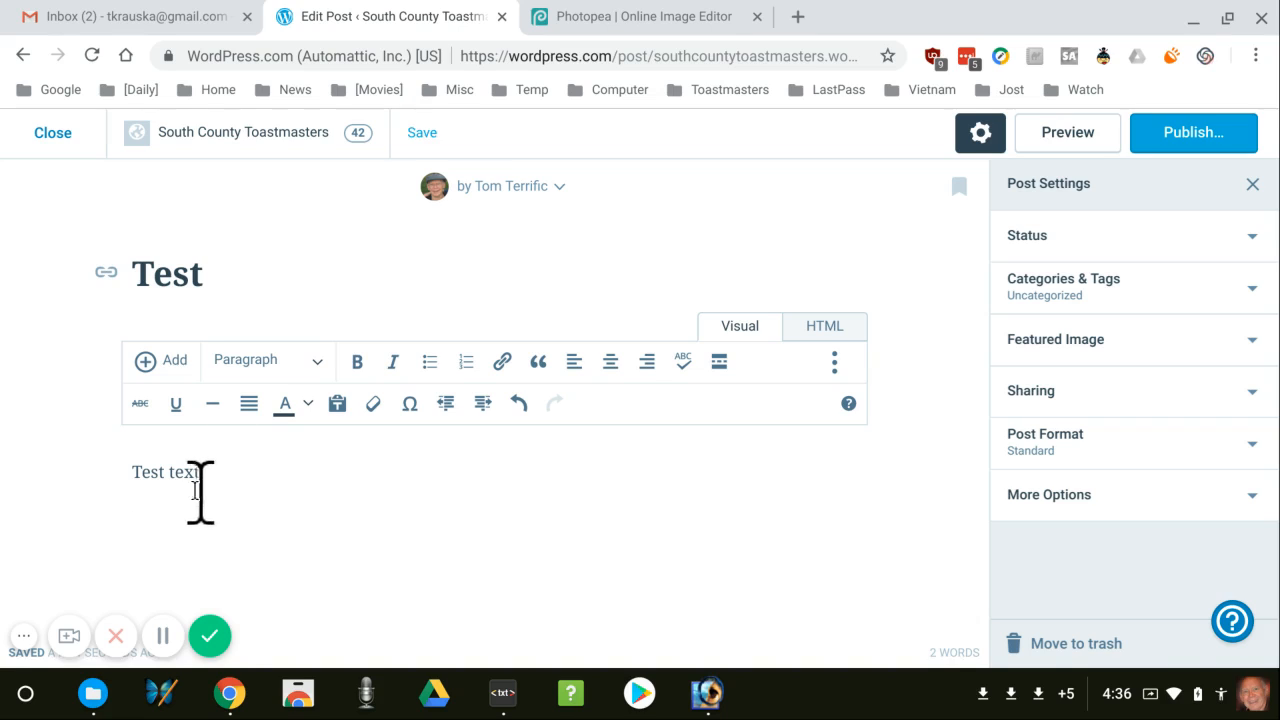
Place the insertion point before the body text and upload test-IMG_6254-600.jpg from TM-Pictures to the media library.
left_click(127, 478)
key("Left")
left_click(166, 365)
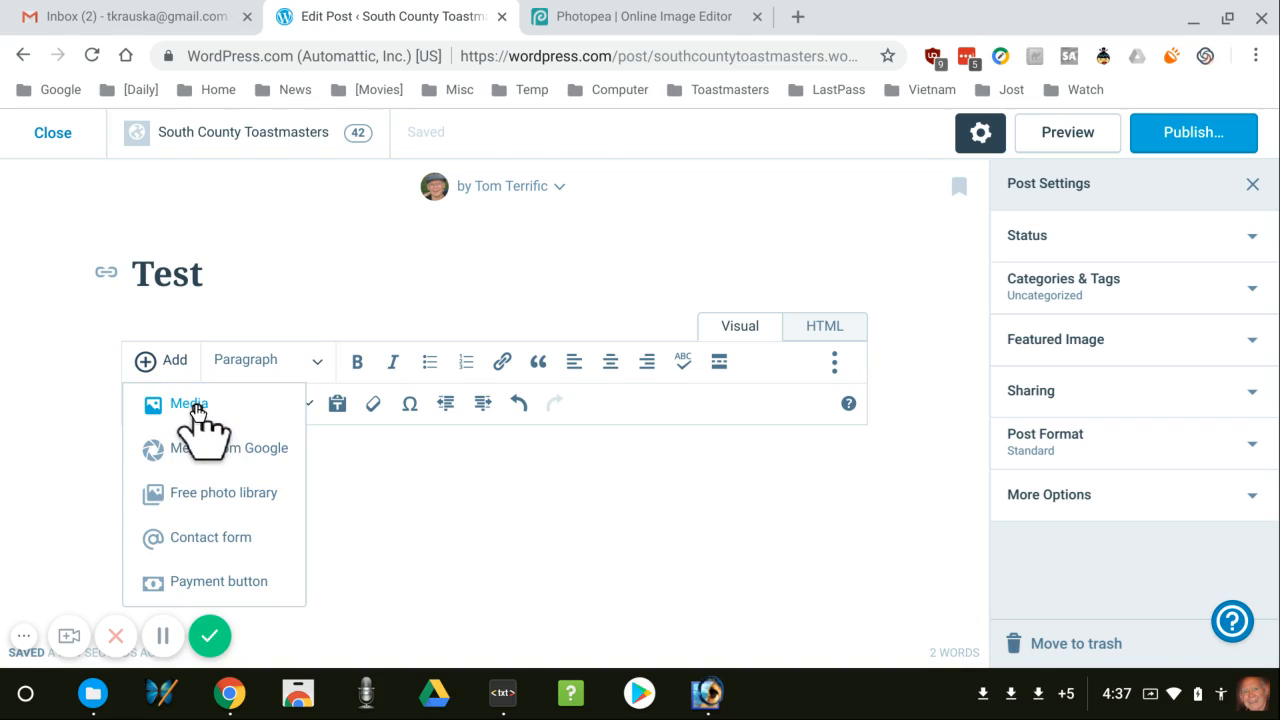
left_click(195, 408)
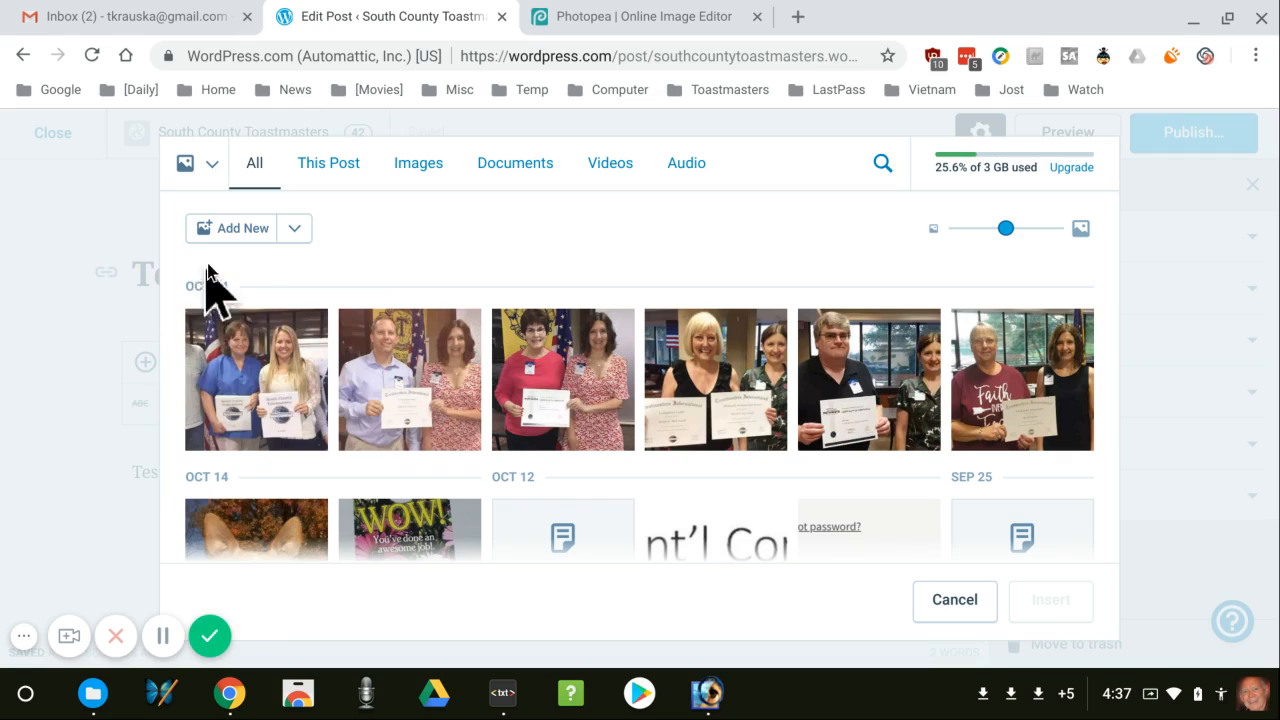
left_click(243, 228)
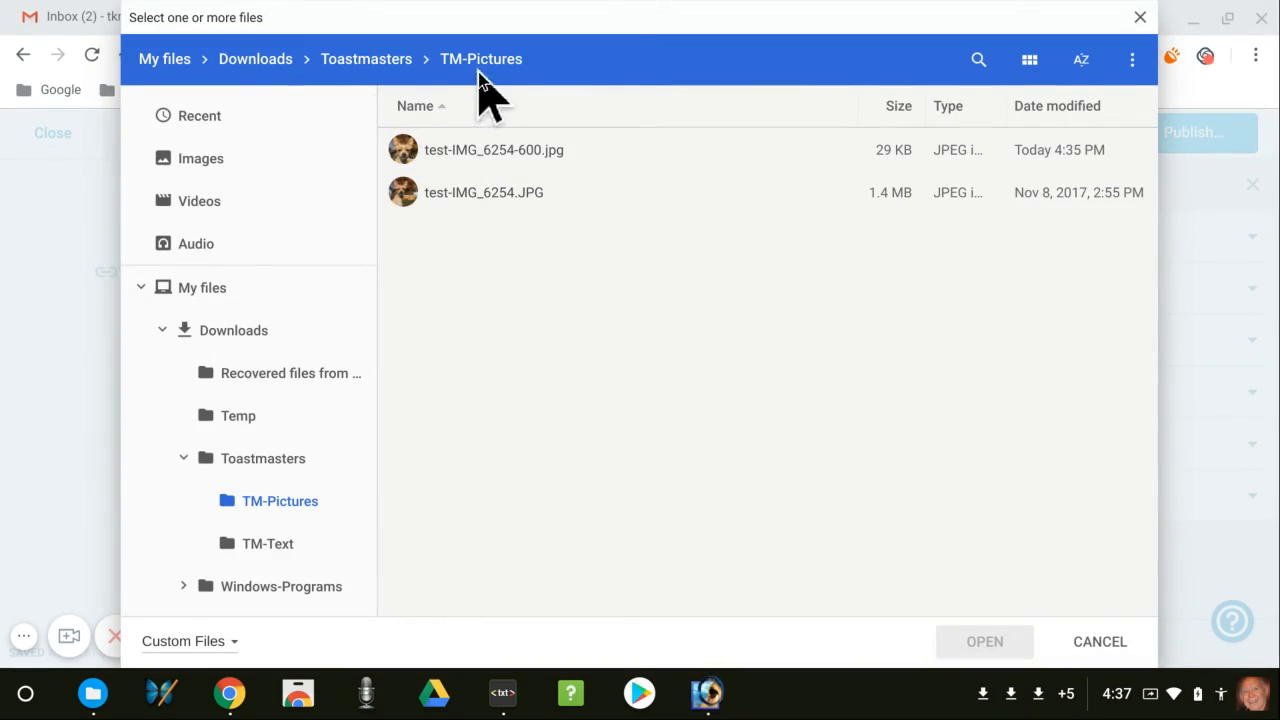
left_click(487, 160)
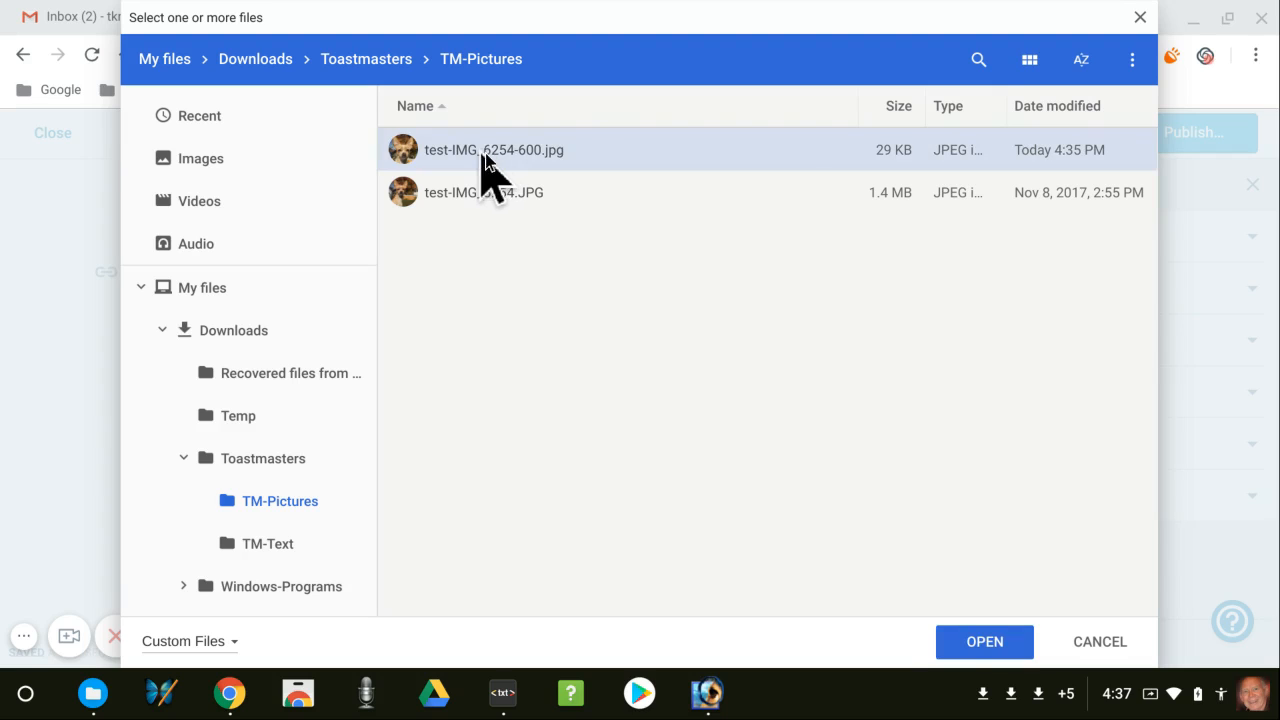
left_click(975, 645)
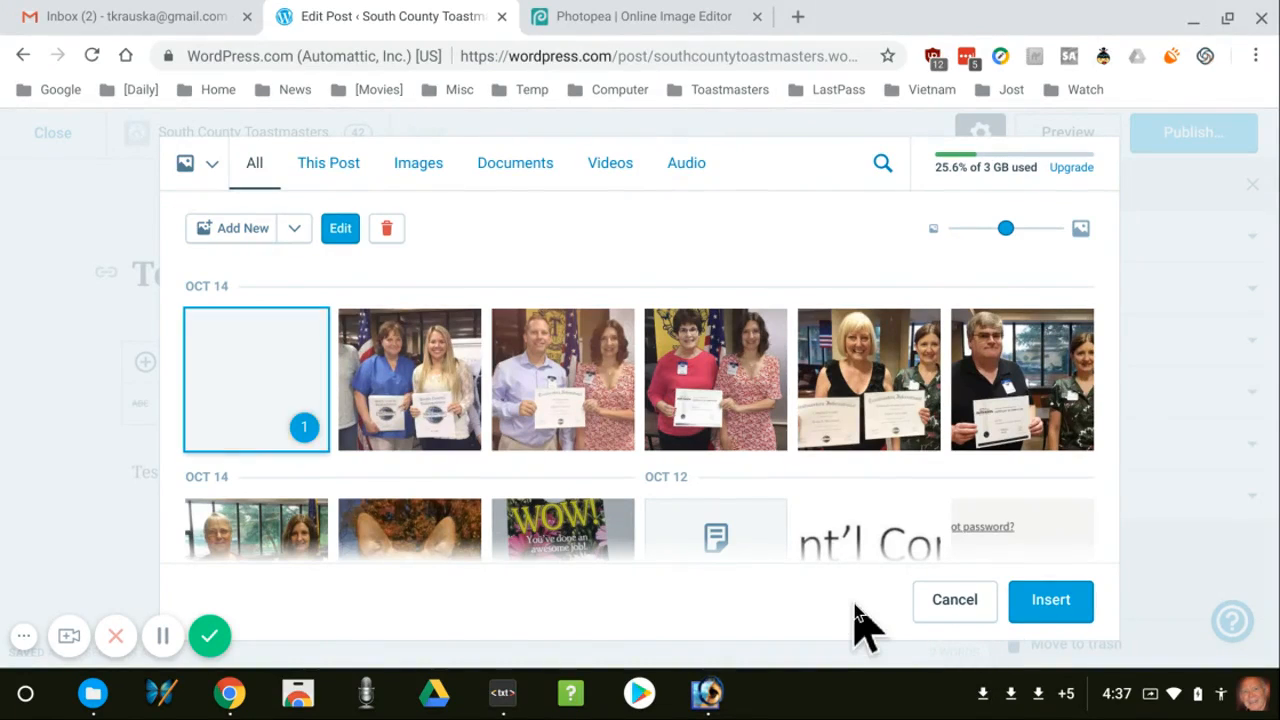
Insert the uploaded dog photo into the post above the body text and look over how it sits there.
left_click(1043, 601)
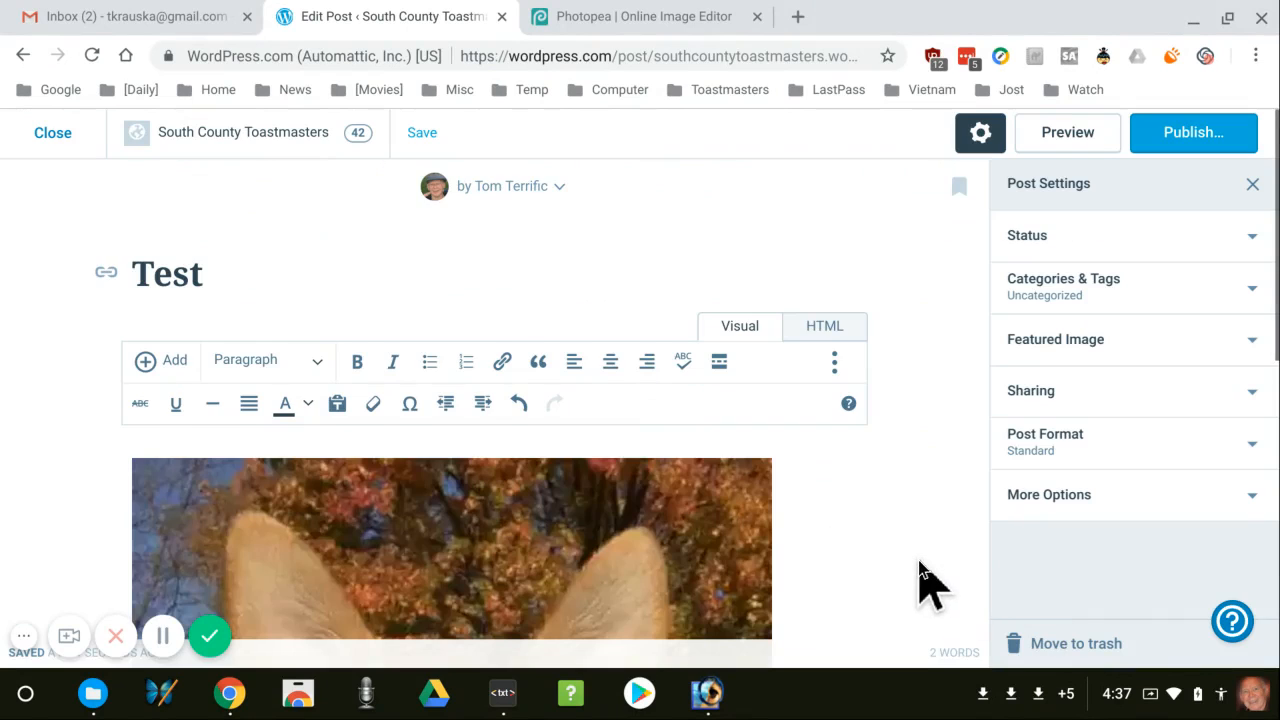
scroll(922, 585, "down", 1)
scroll(922, 585, "down", 1)
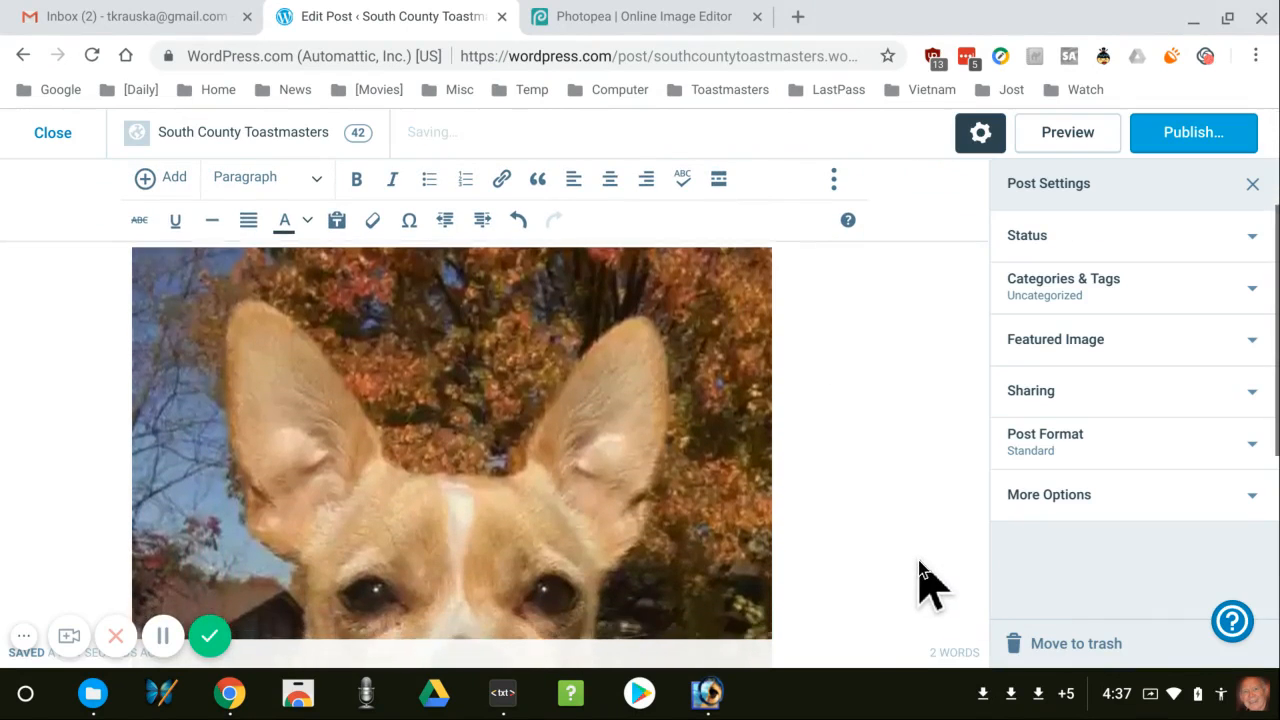
scroll(919, 563, "down", 1)
scroll(919, 563, "up", 2)
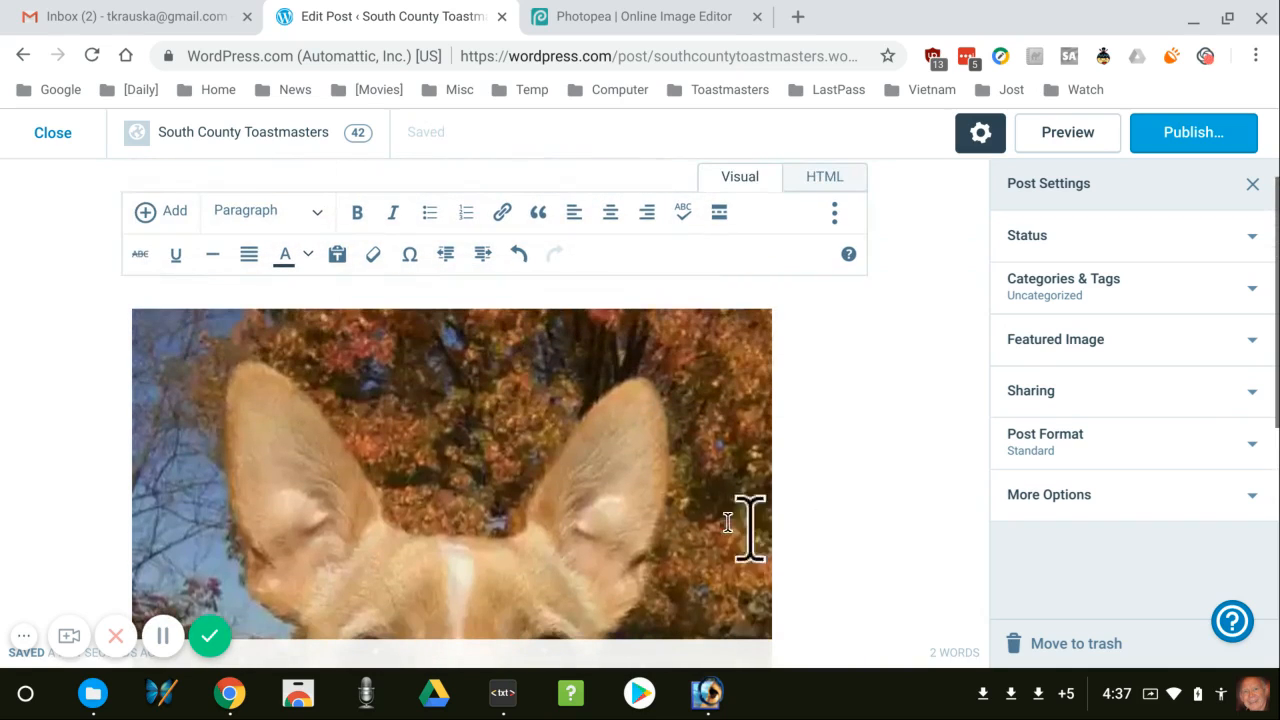
Shrink the dog photo in the post to about three-fifths of its width and left-align it with the body text beside it.
left_click(696, 486)
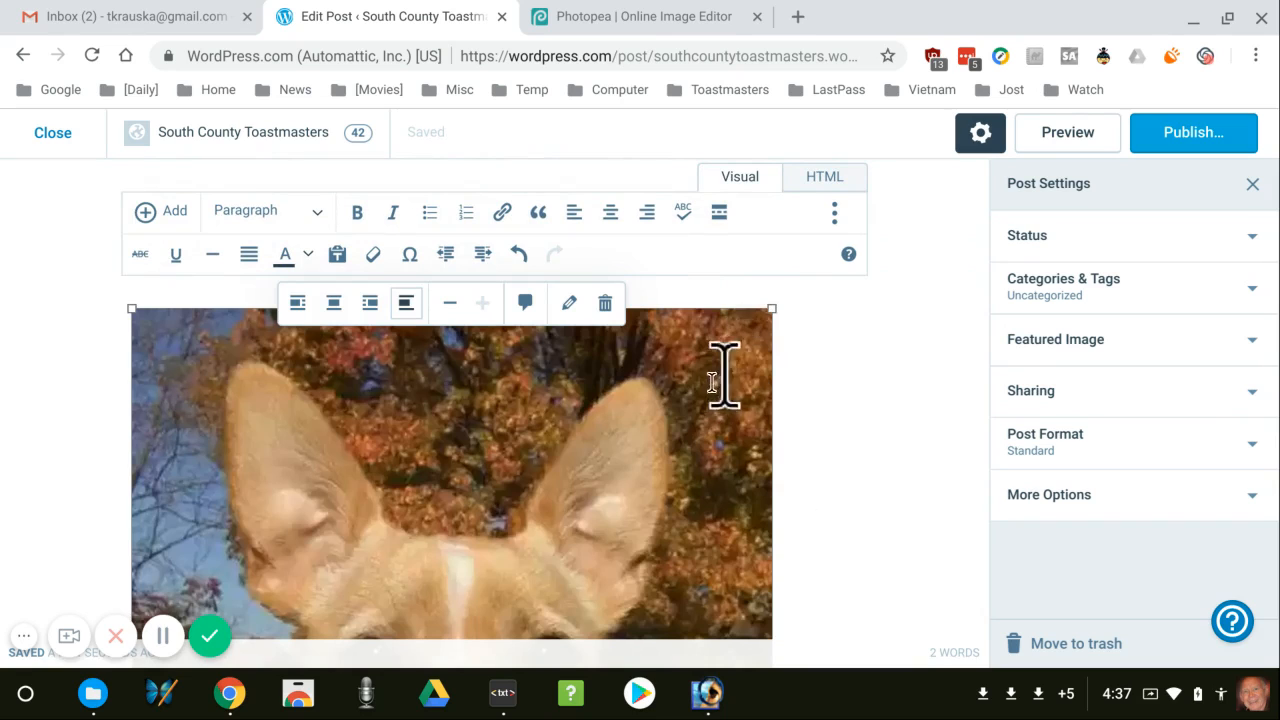
left_click_drag(772, 308, 513, 470)
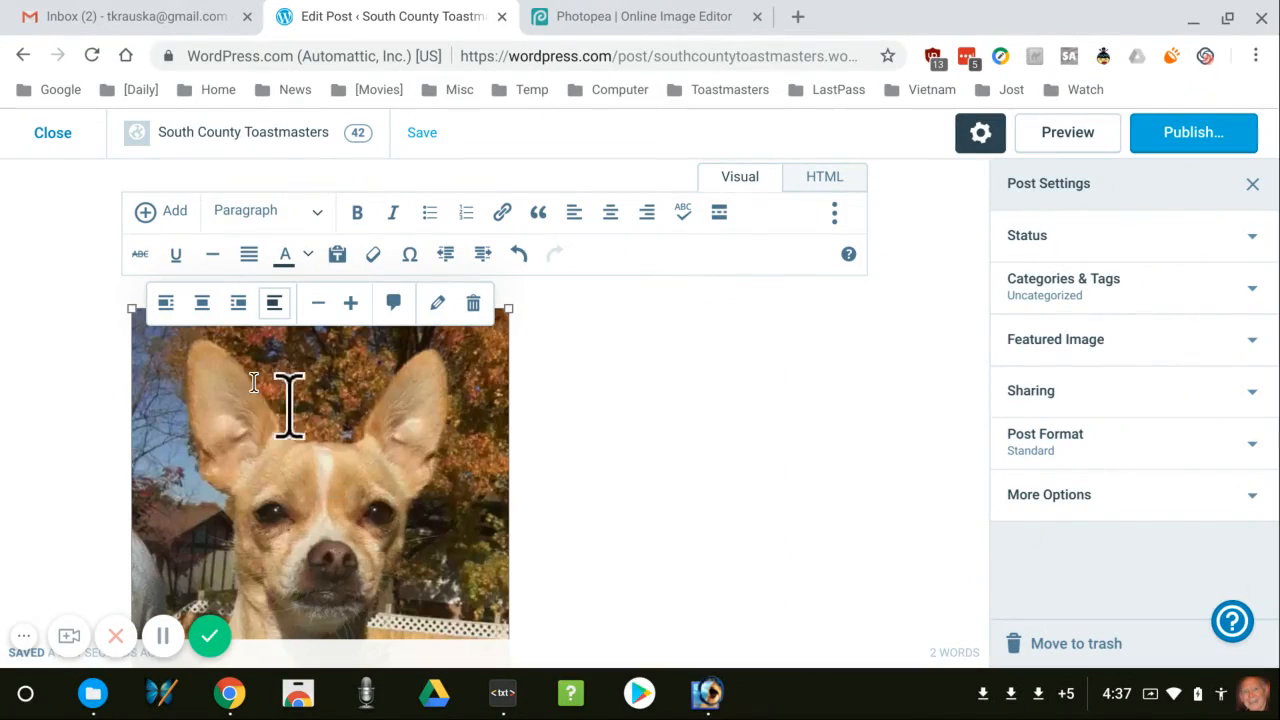
left_click(166, 312)
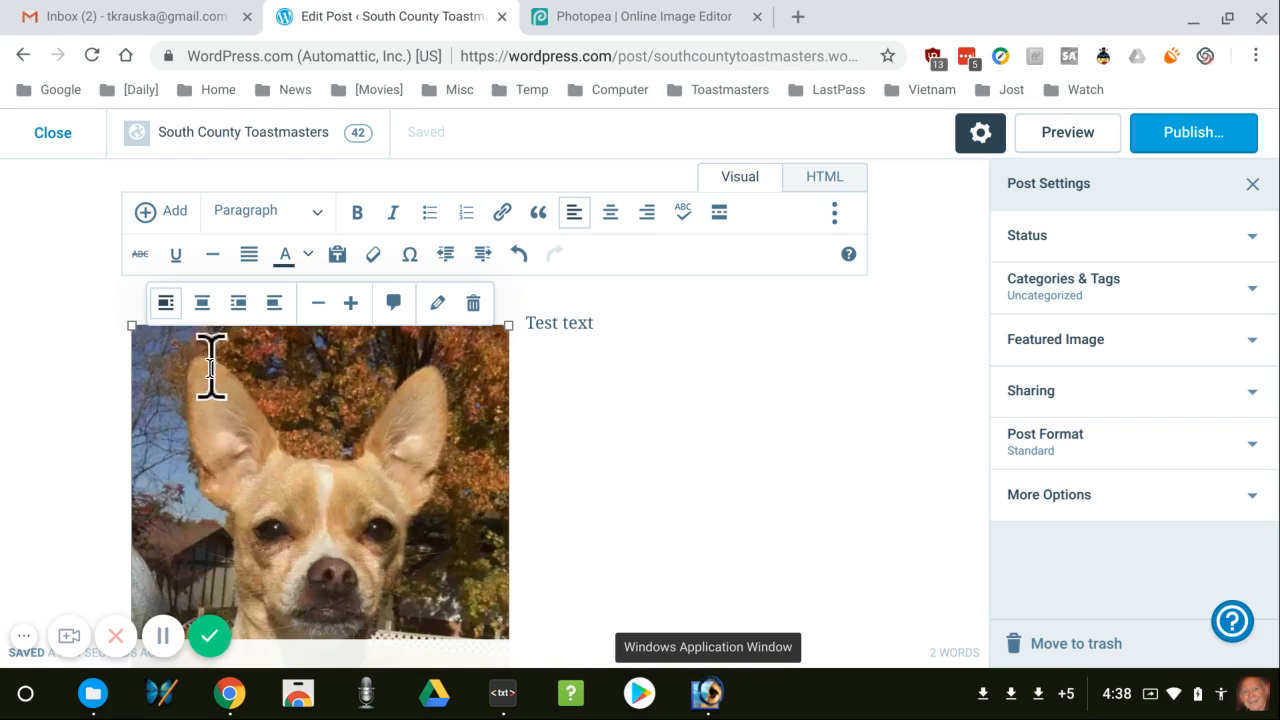
scroll(250, 445, "down", 1)
scroll(251, 450, "down", 1)
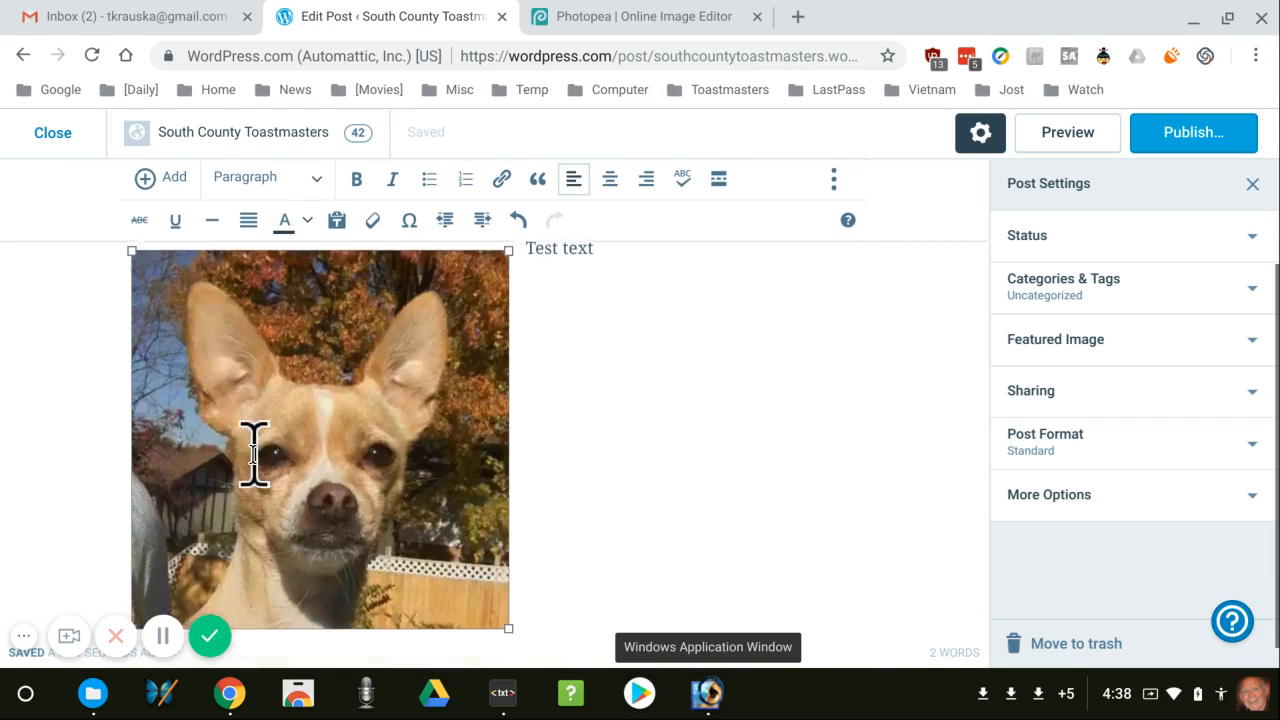
scroll(251, 450, "up", 2)
scroll(254, 455, "down", 1)
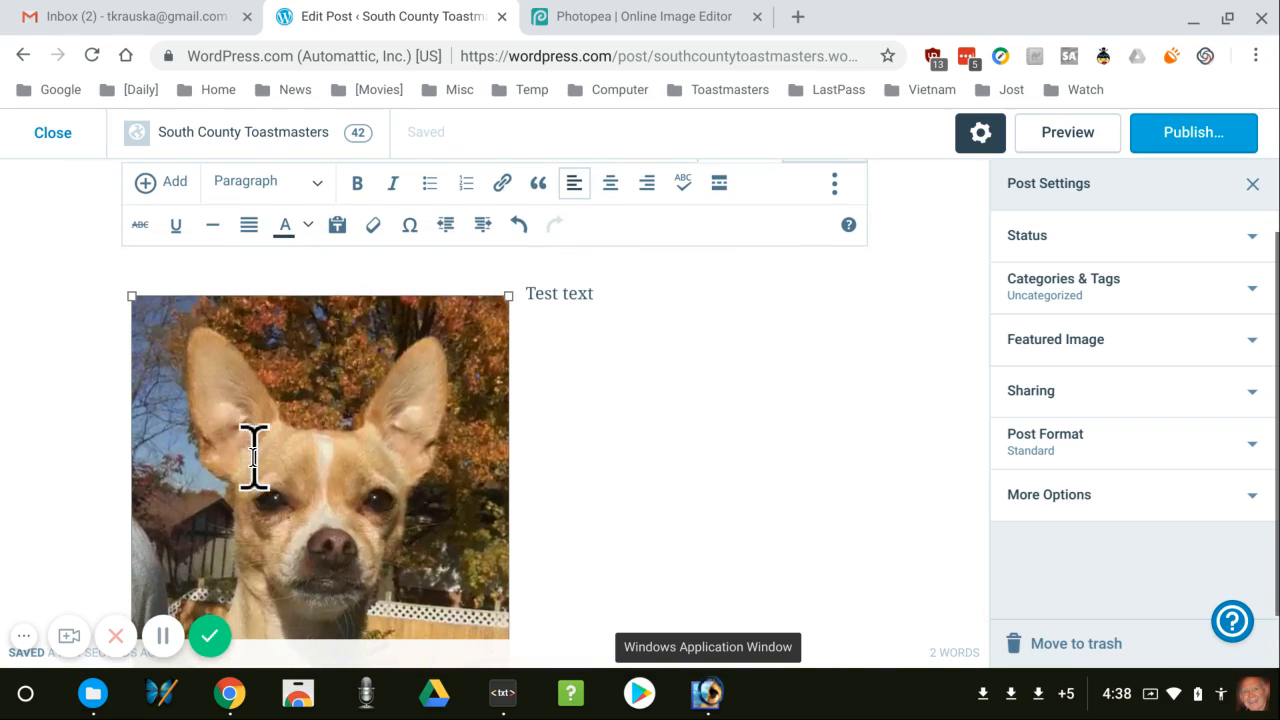
left_click(642, 458)
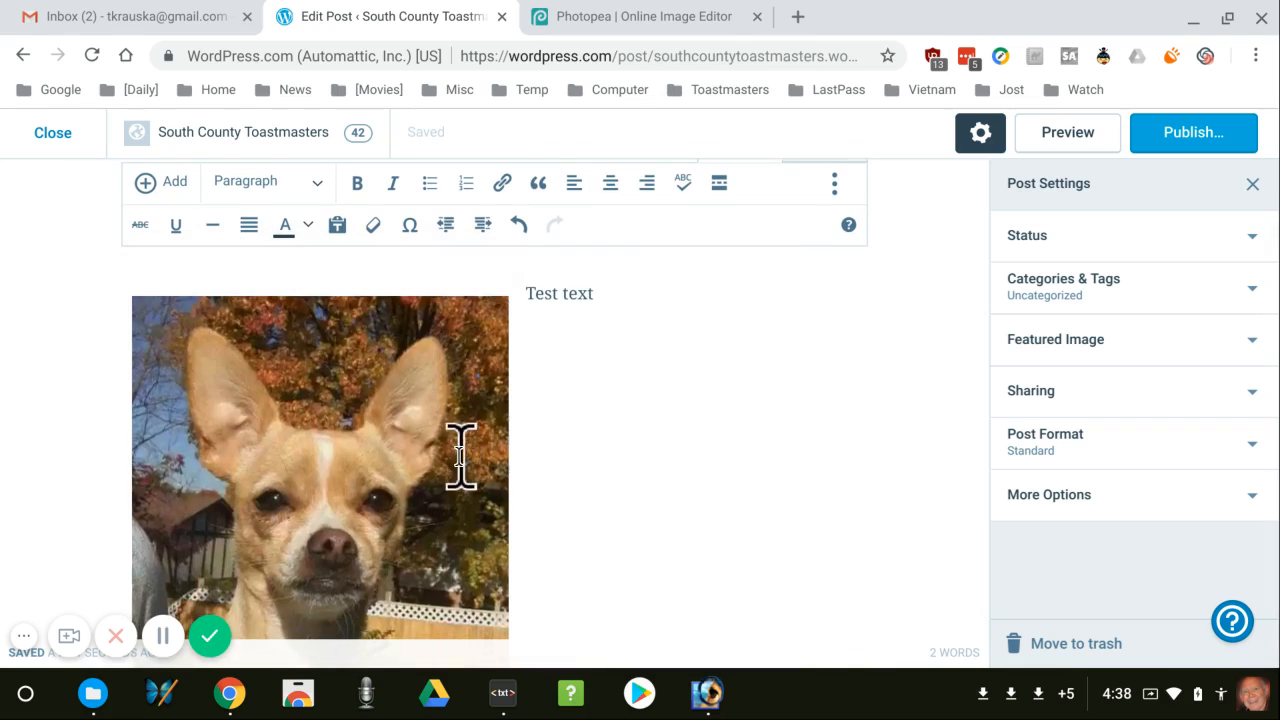